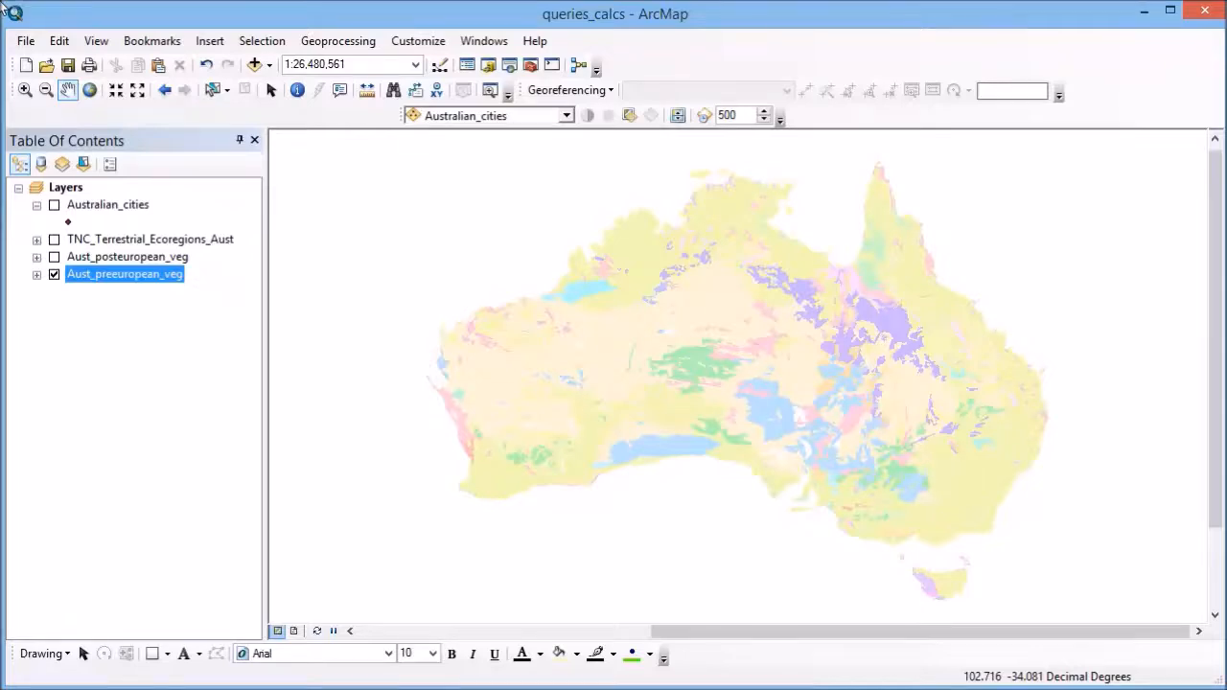
Open the attribute table of the Aust_preeuropean_veg layer and shift it clear of the layer list
{"action": "right_click", "coordinate": [139, 289]}
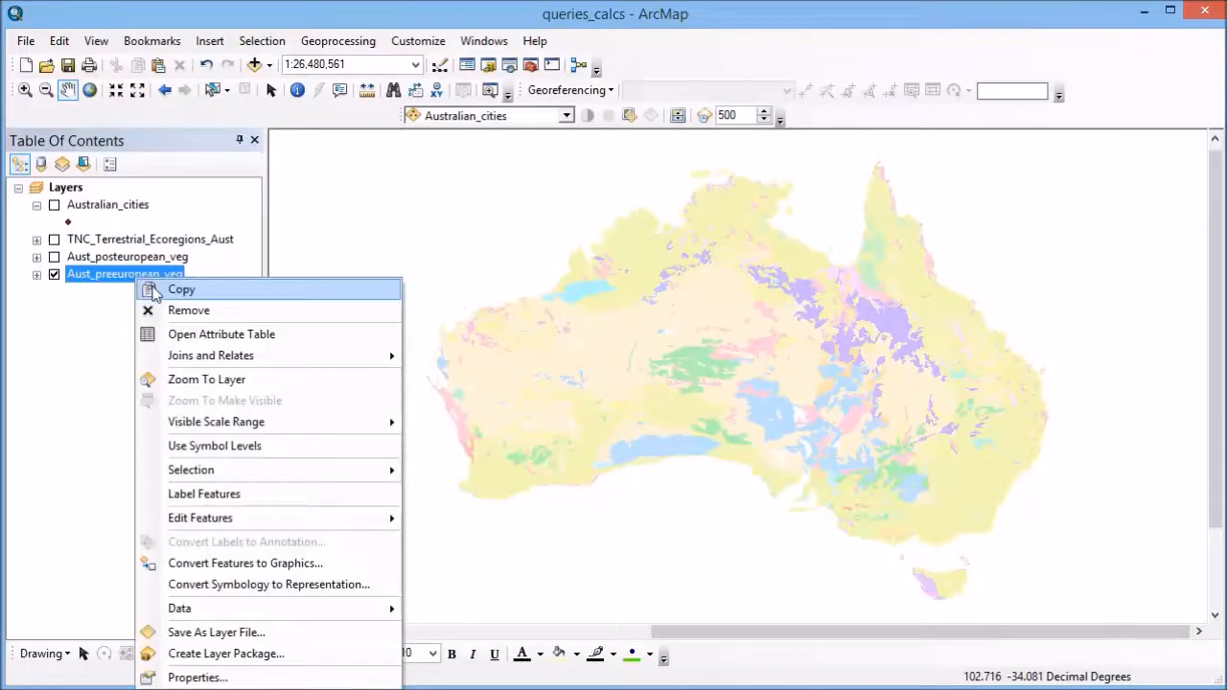
{"action": "left_click", "coordinate": [168, 336]}
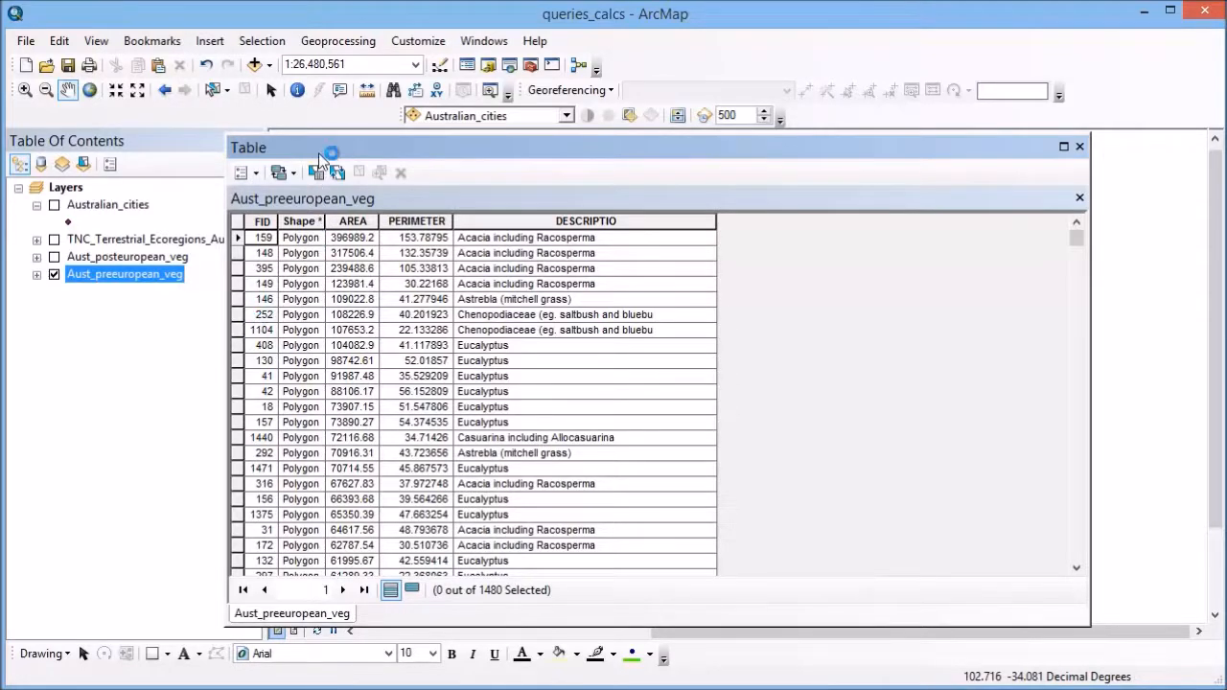
{"action": "left_click_drag", "start_coordinate": [318, 152], "coordinate": [516, 165]}
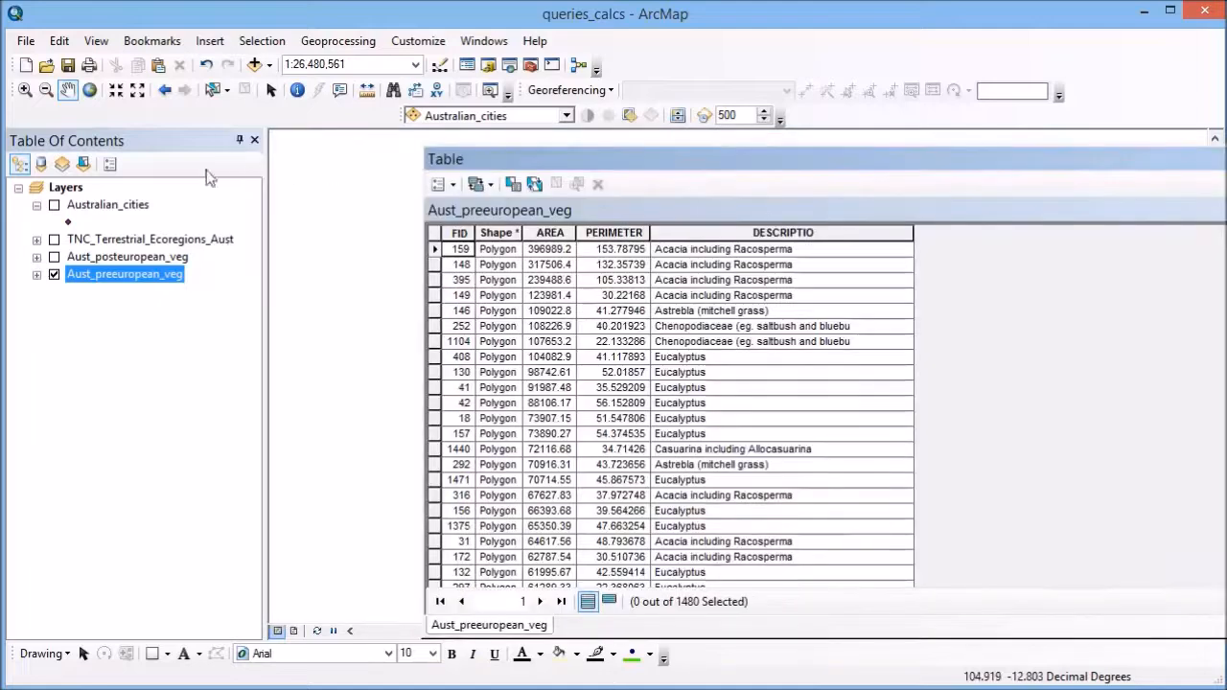
Check the coordinate system in the Layers data frame properties and close them without changing anything
{"action": "right_click", "coordinate": [62, 189]}
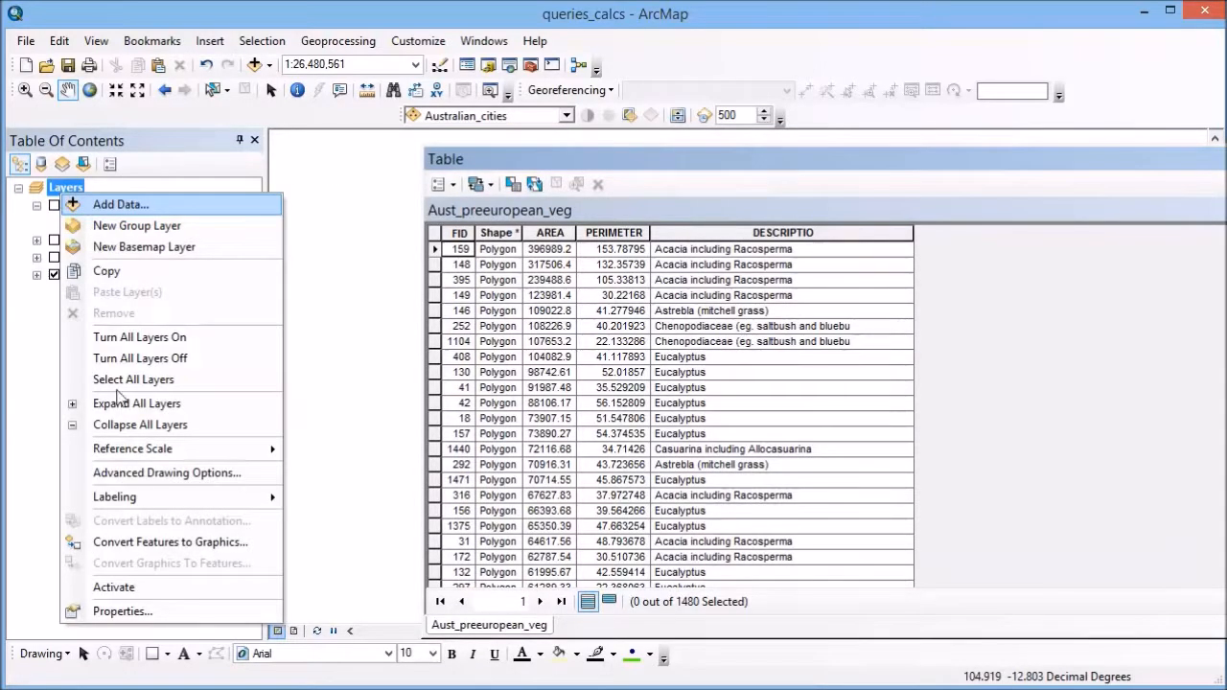
{"action": "left_click", "coordinate": [125, 612]}
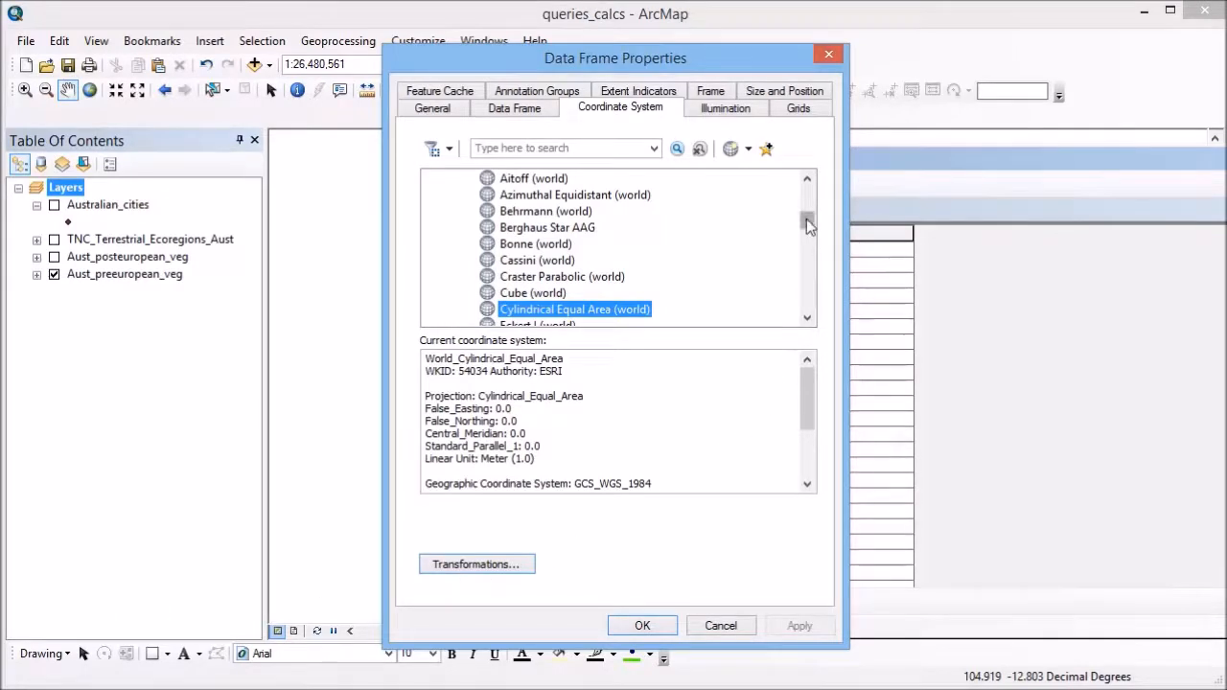
{"action": "scroll", "coordinate": [806, 219], "scroll_direction": "up", "scroll_amount": 1}
{"action": "mouse_move", "coordinate": [806, 218]}
{"action": "left_mouse_down"}
{"action": "mouse_move", "coordinate": [806, 208]}
{"action": "mouse_move", "coordinate": [810, 223]}
{"action": "left_mouse_up"}
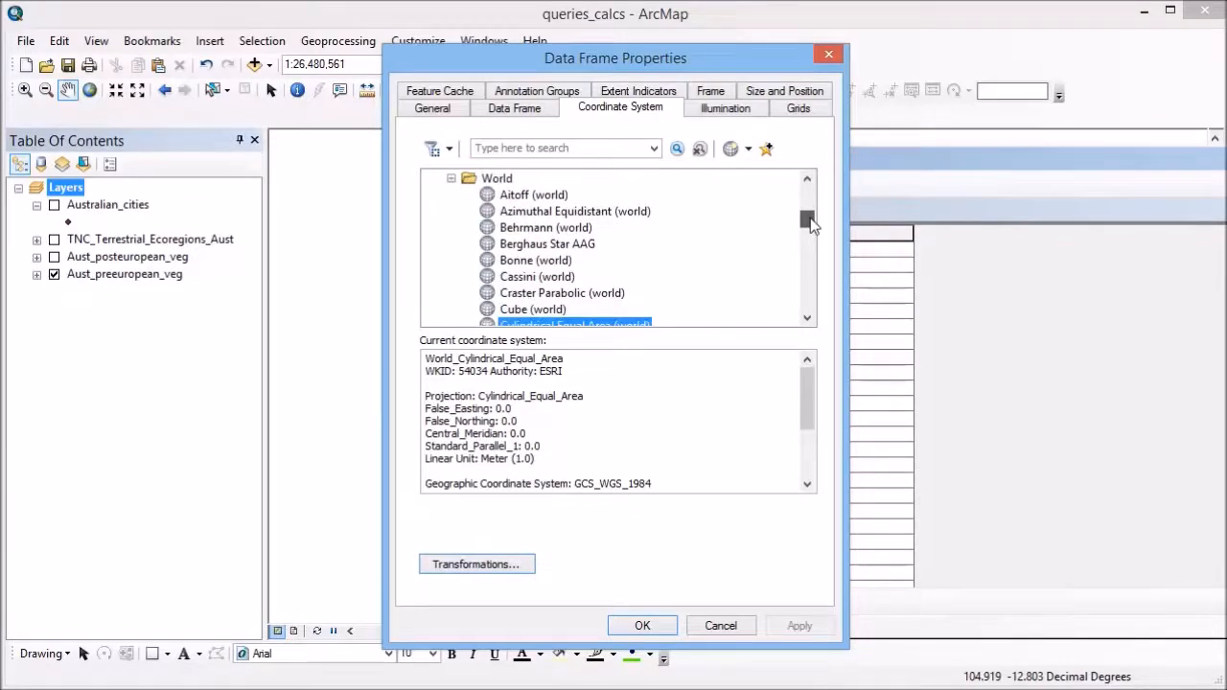
{"action": "left_click", "coordinate": [808, 318]}
{"action": "left_click", "coordinate": [807, 317]}
{"action": "left_click", "coordinate": [808, 317]}
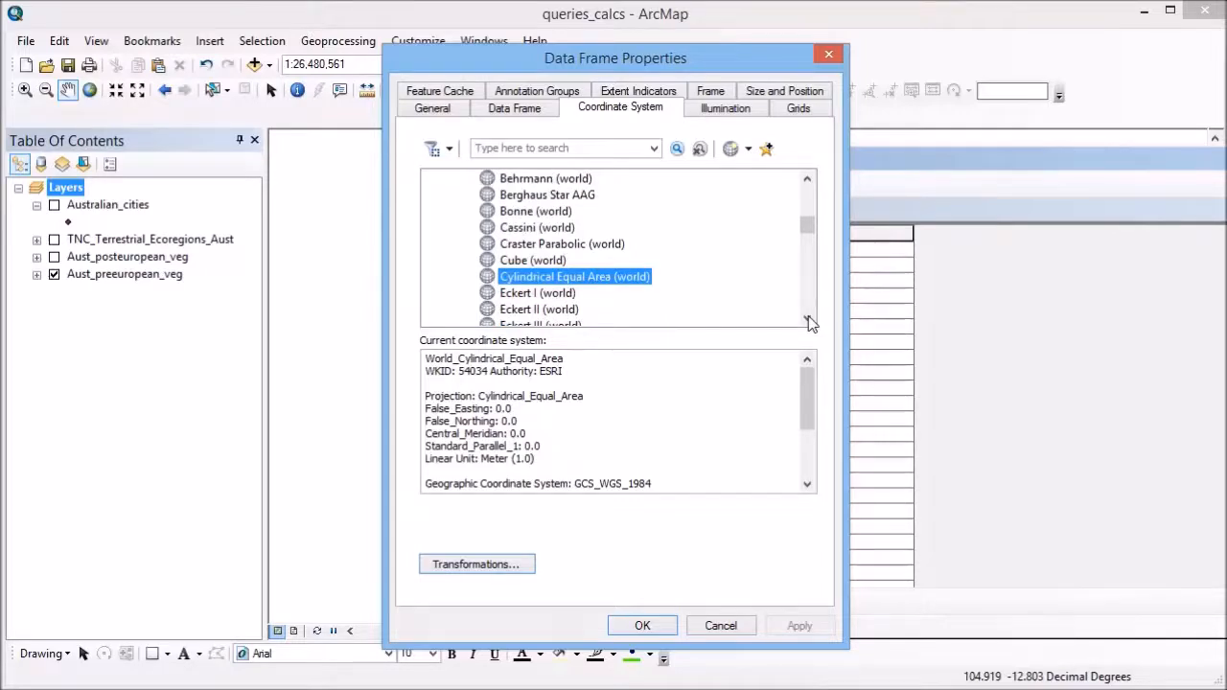
{"action": "left_click_drag", "start_coordinate": [827, 71], "coordinate": [712, 60]}
{"action": "left_click", "coordinate": [716, 45]}
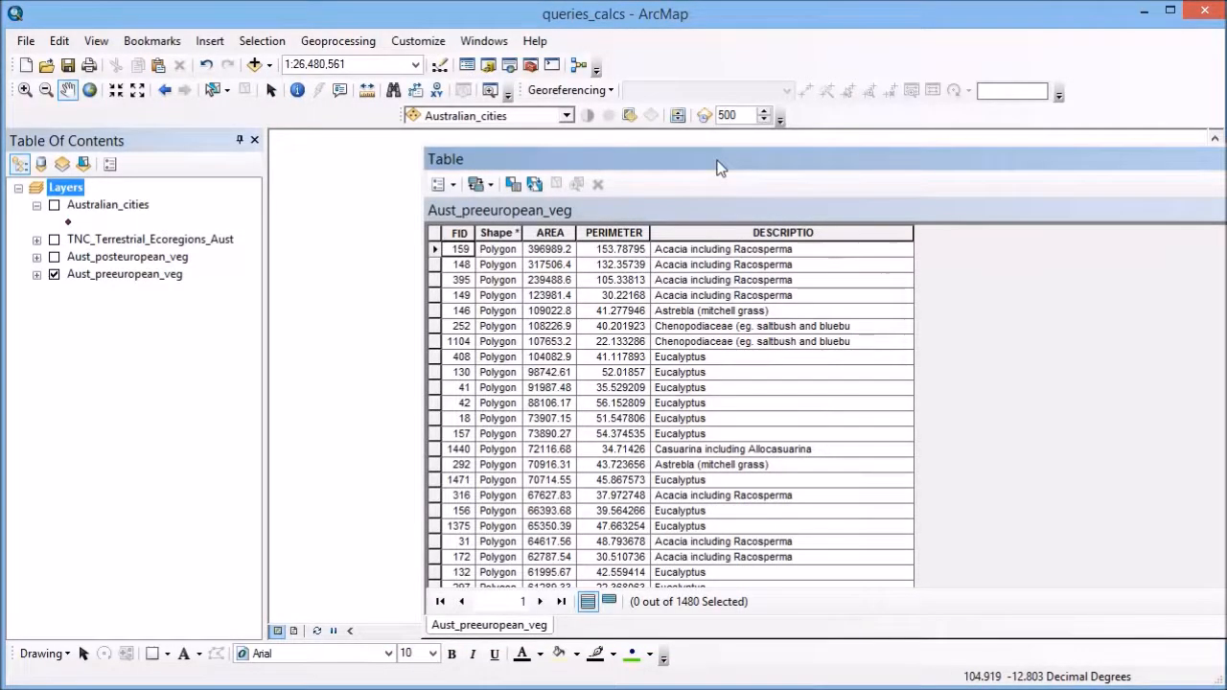
Bring the attribute table back over the map and open Calculate Geometry for the AREA field, continuing outside an edit session
{"action": "double_click", "coordinate": [447, 158]}
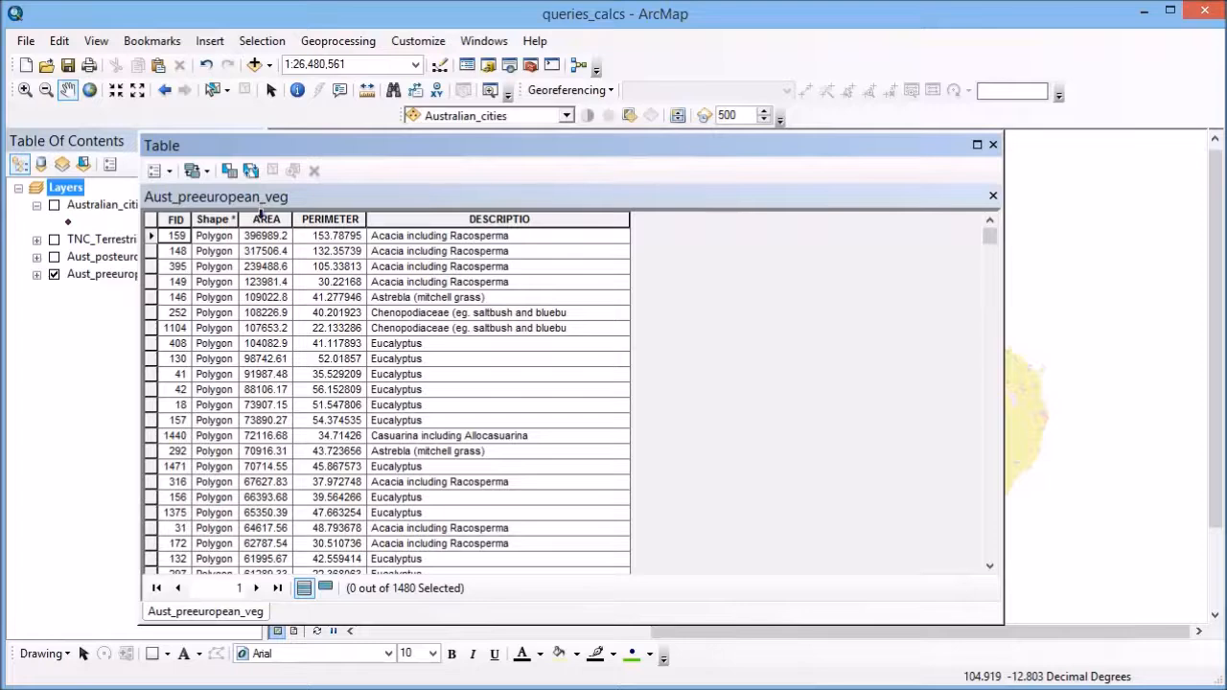
{"action": "right_click", "coordinate": [265, 221]}
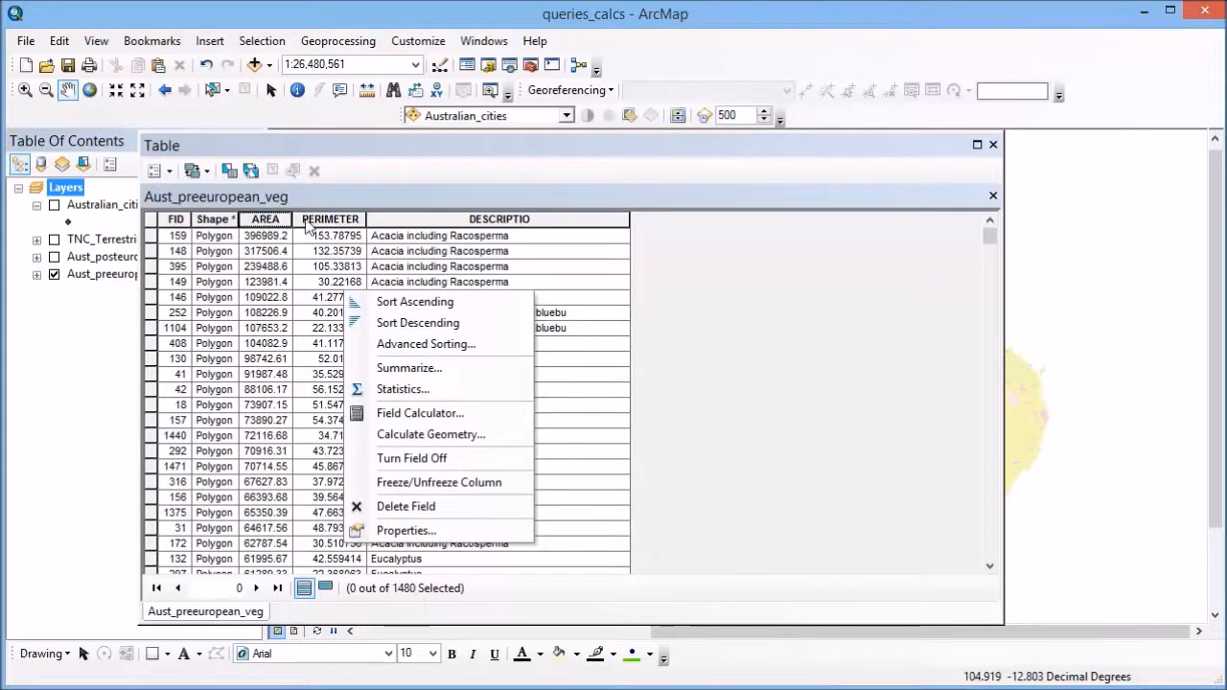
{"action": "left_click", "coordinate": [436, 436]}
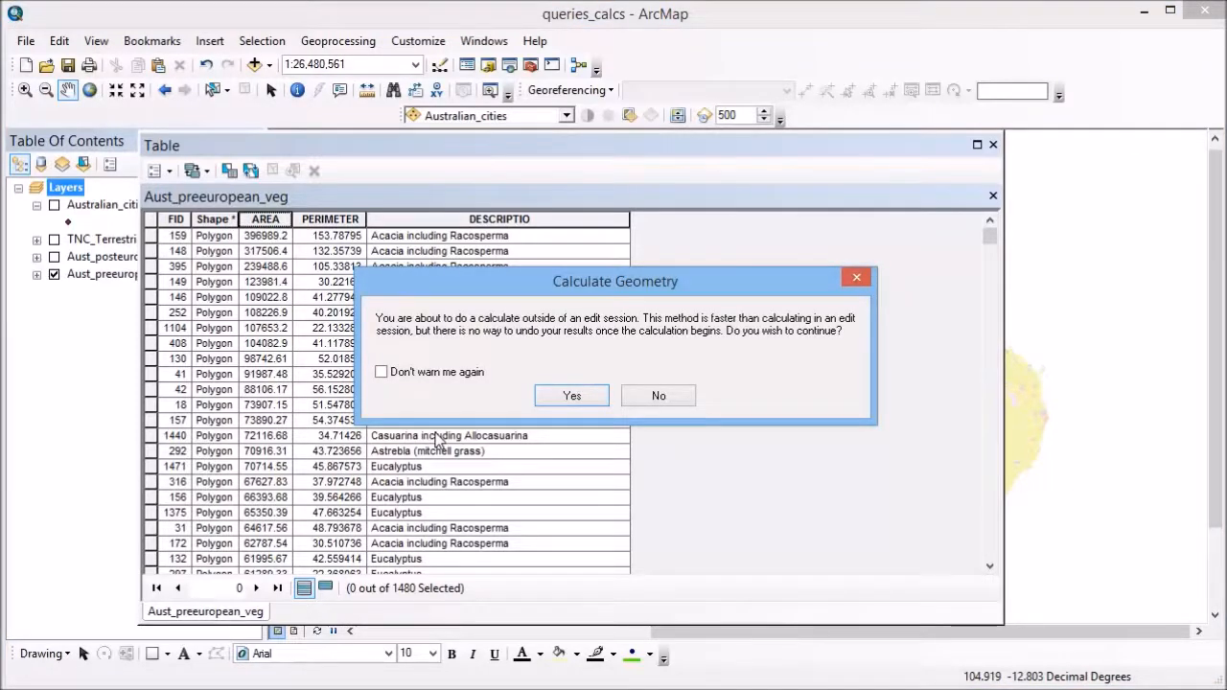
{"action": "left_click", "coordinate": [573, 396]}
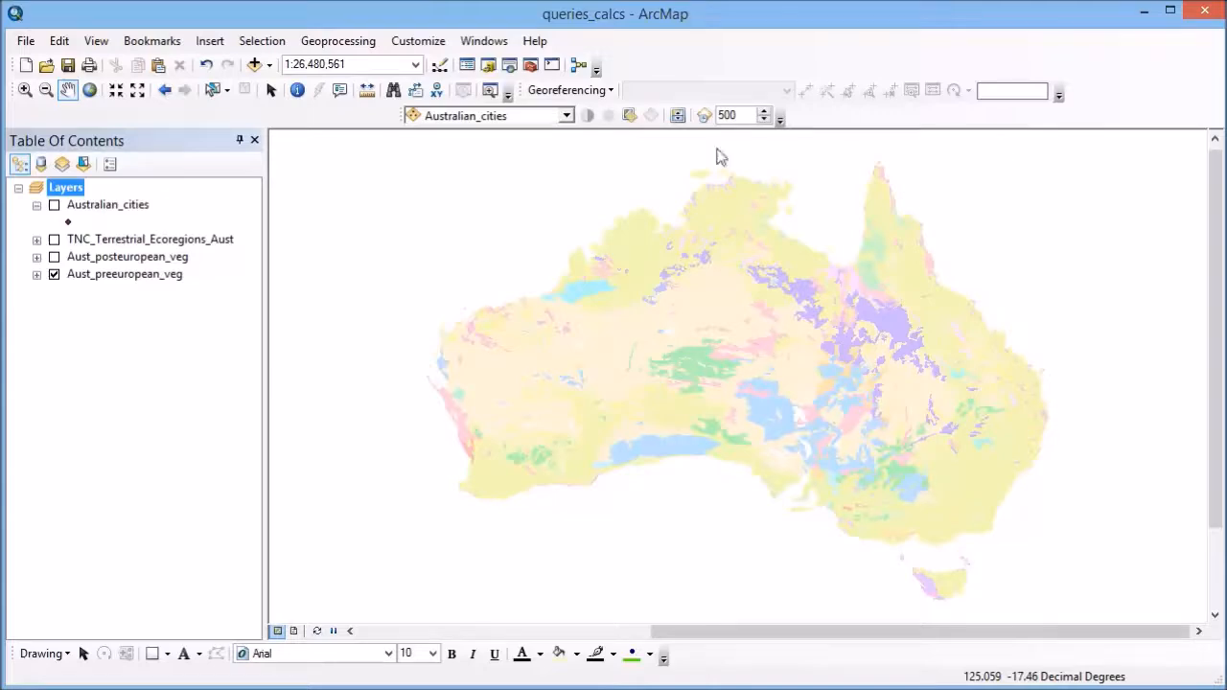
Open the Aust_preeuropean_veg attribute table and select by attributes the records where "AREA" >50000
{"action": "right_click", "coordinate": [137, 278]}
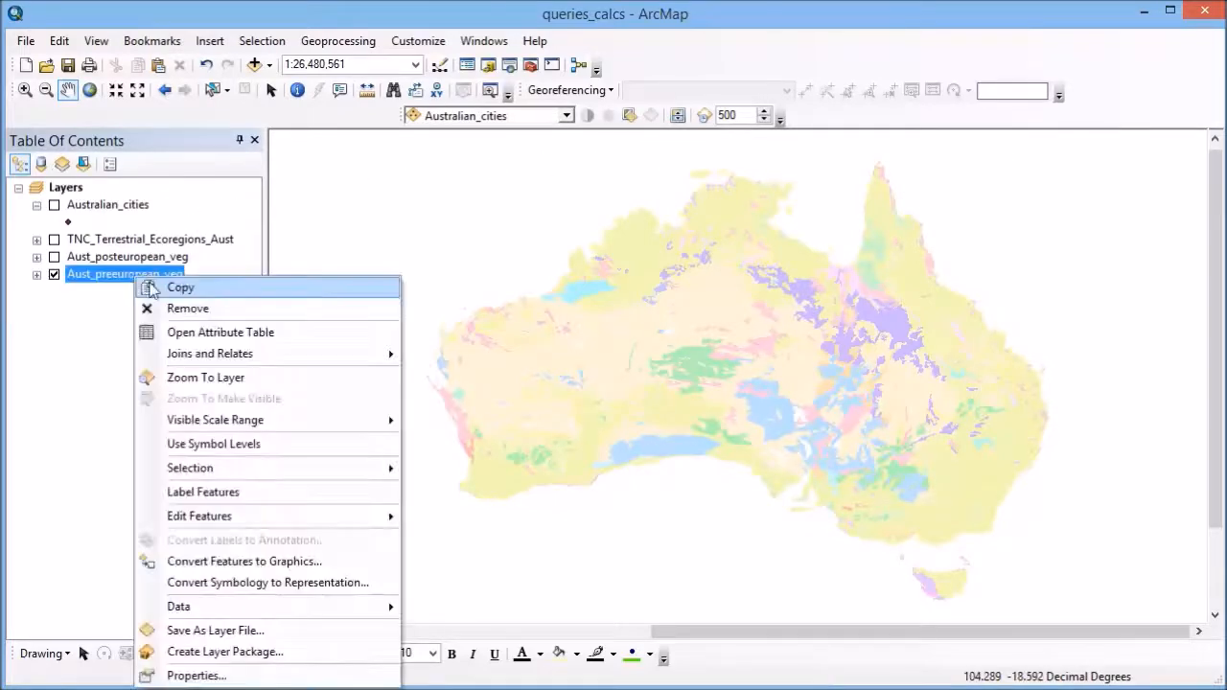
{"action": "left_click", "coordinate": [168, 330]}
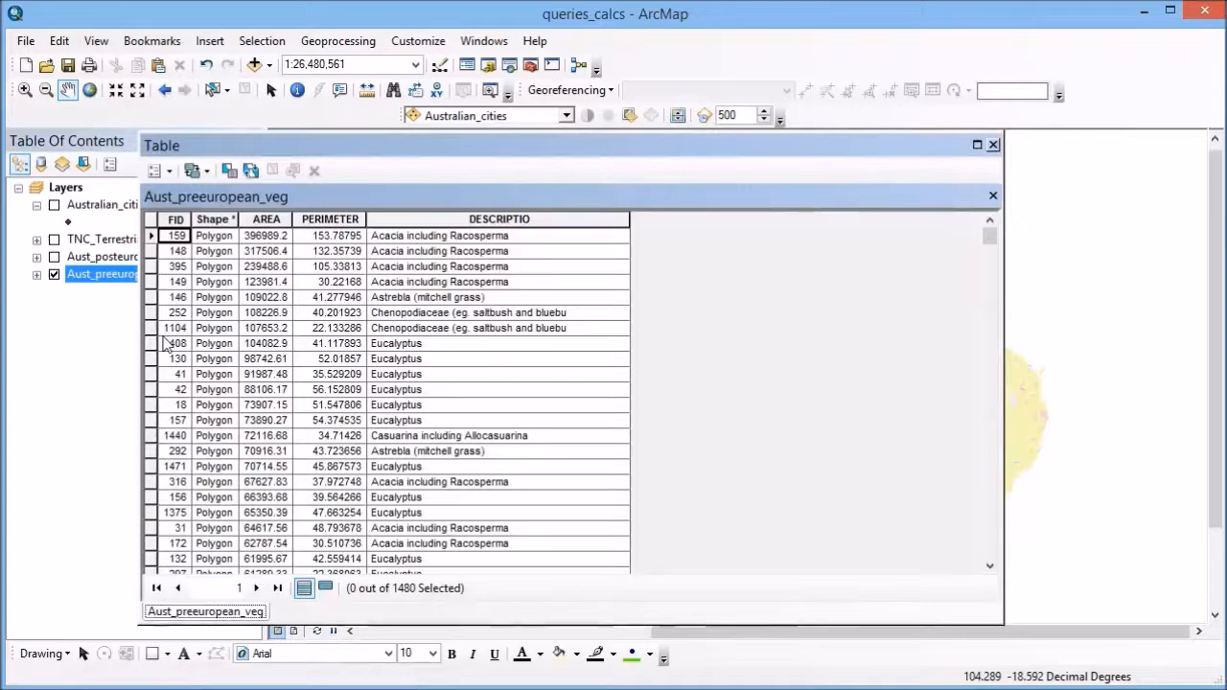
{"action": "left_click", "coordinate": [170, 173]}
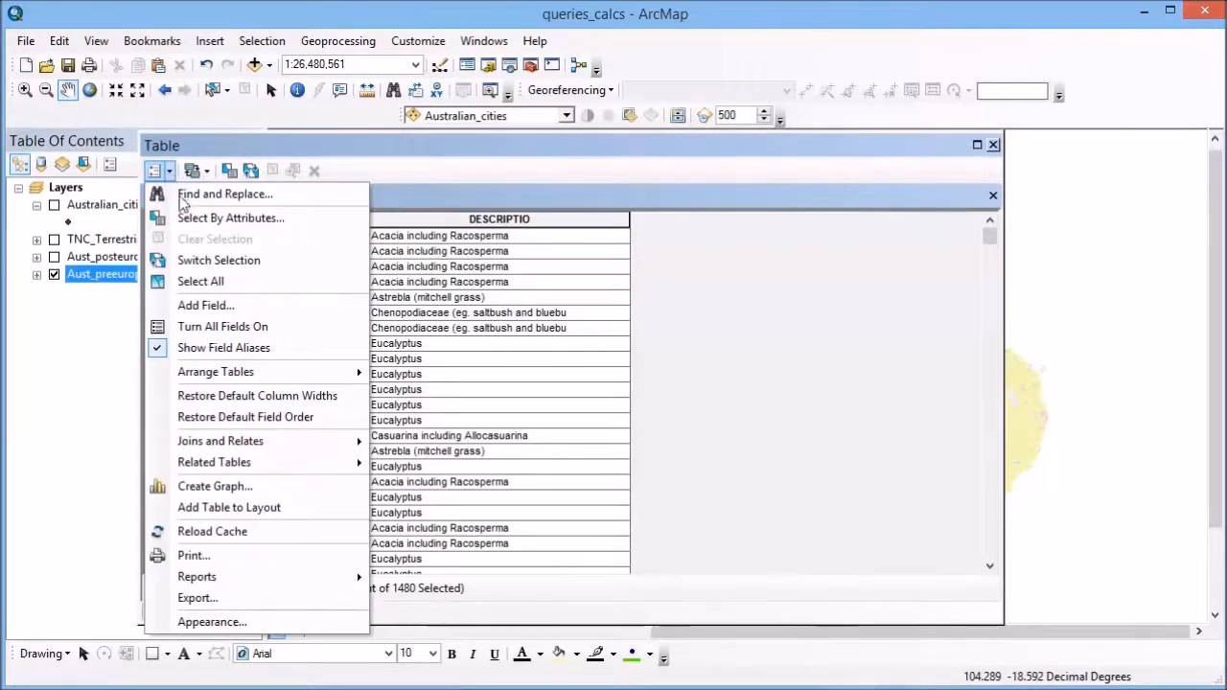
{"action": "left_click", "coordinate": [182, 219]}
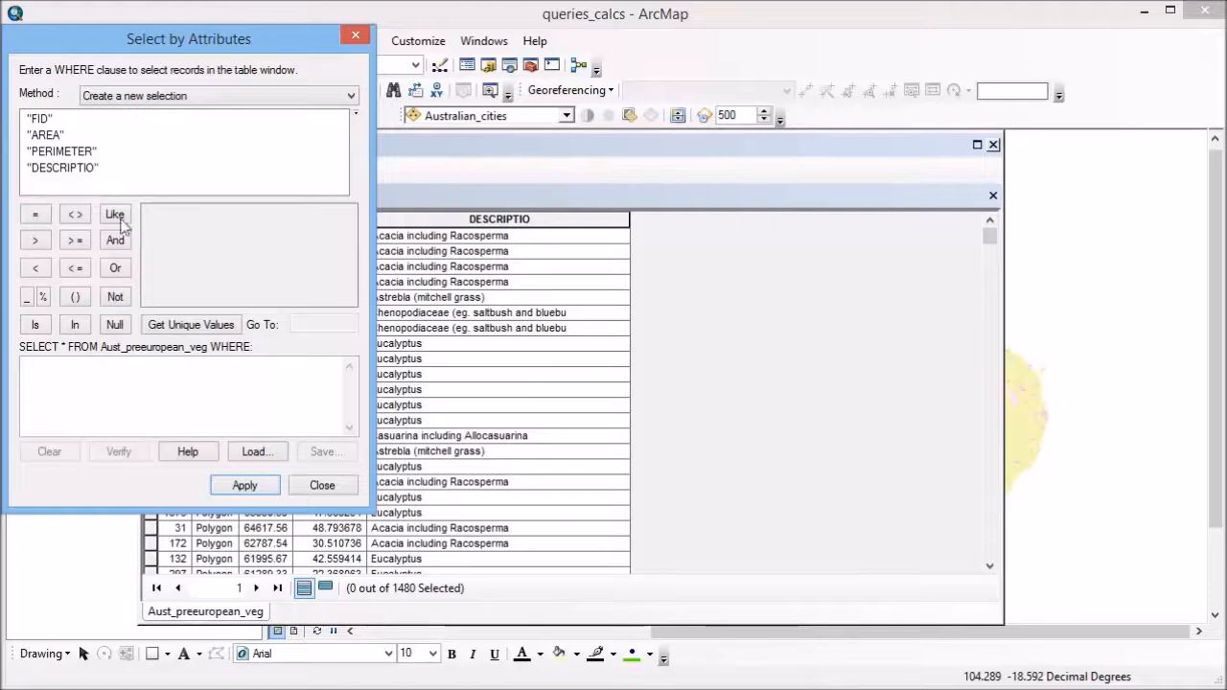
{"action": "double_click", "coordinate": [53, 141]}
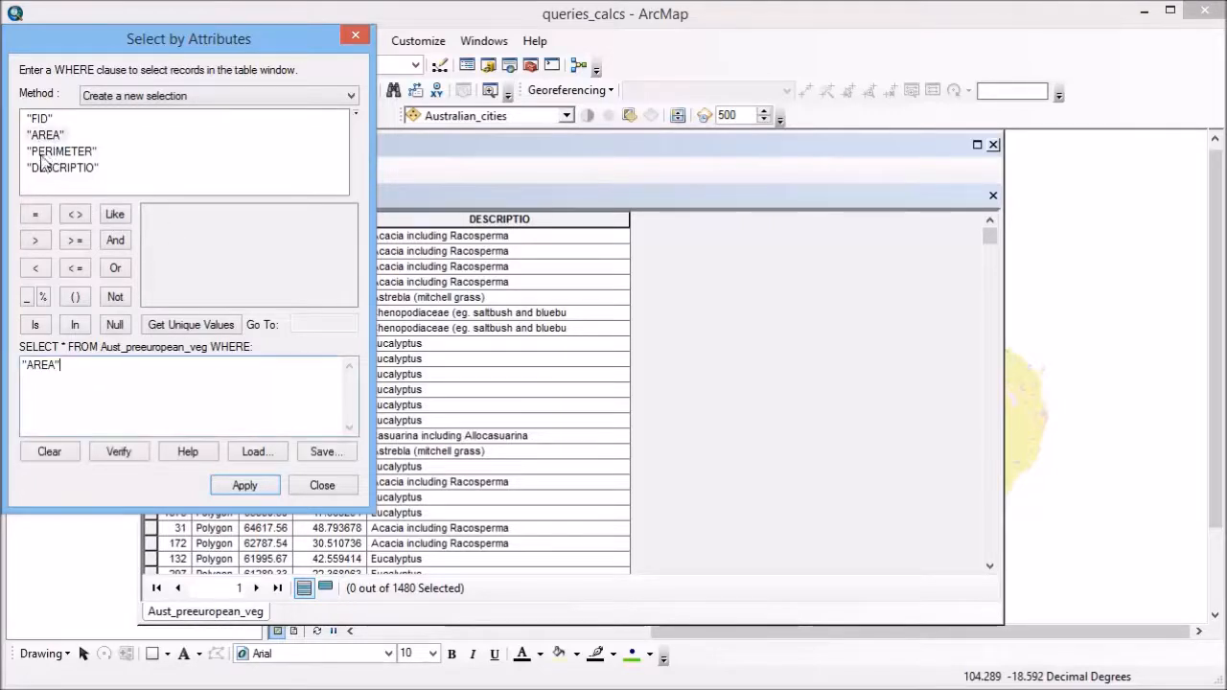
{"action": "left_click", "coordinate": [36, 240]}
{"action": "left_click", "coordinate": [124, 365]}
{"action": "type", "text": "50000"}
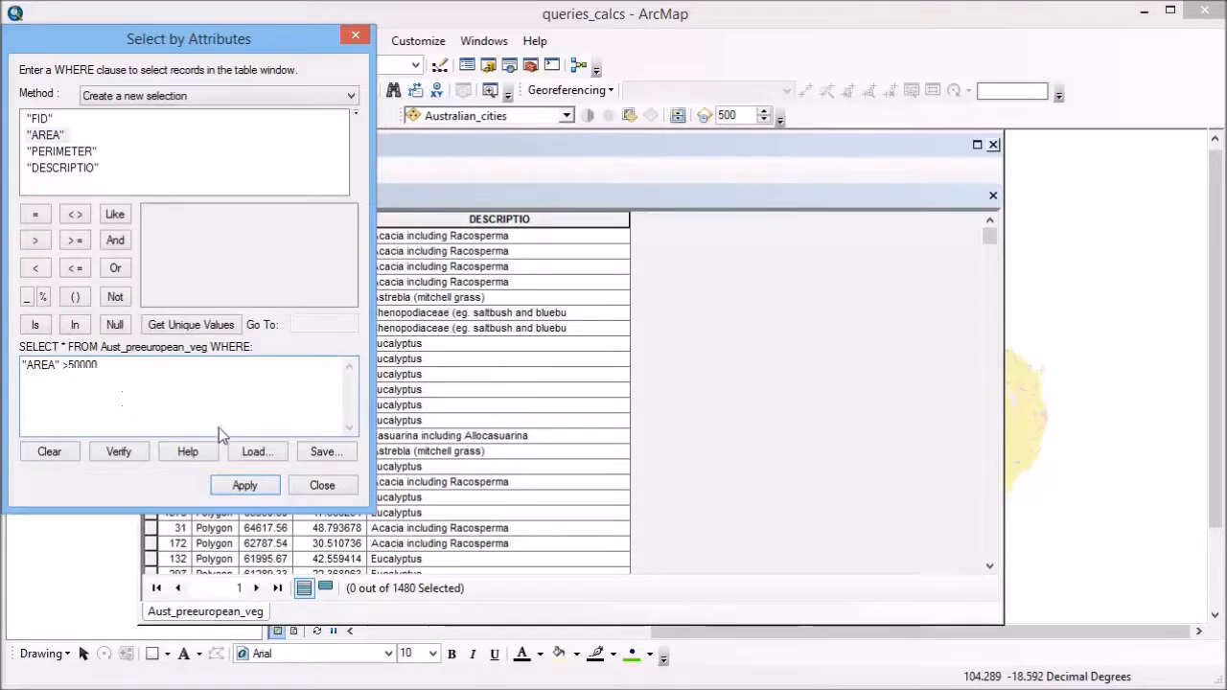
{"action": "left_click", "coordinate": [243, 486]}
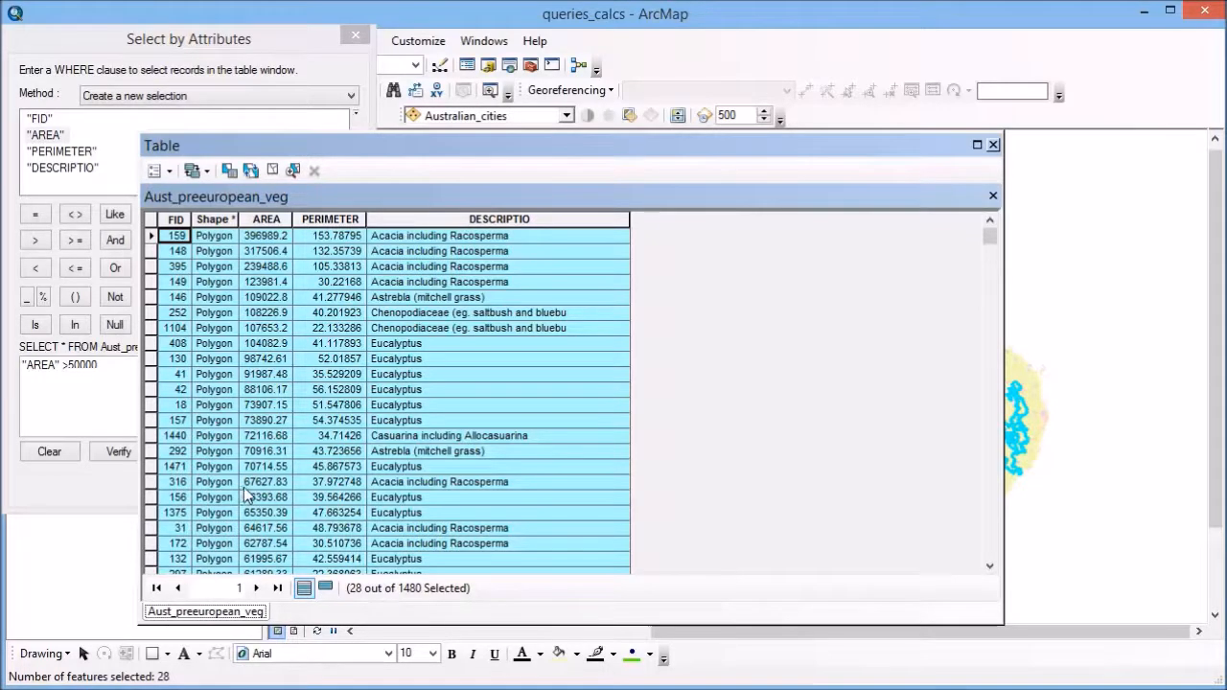
Show only the selected records in the table and return to showing all records
{"action": "left_click", "coordinate": [326, 587]}
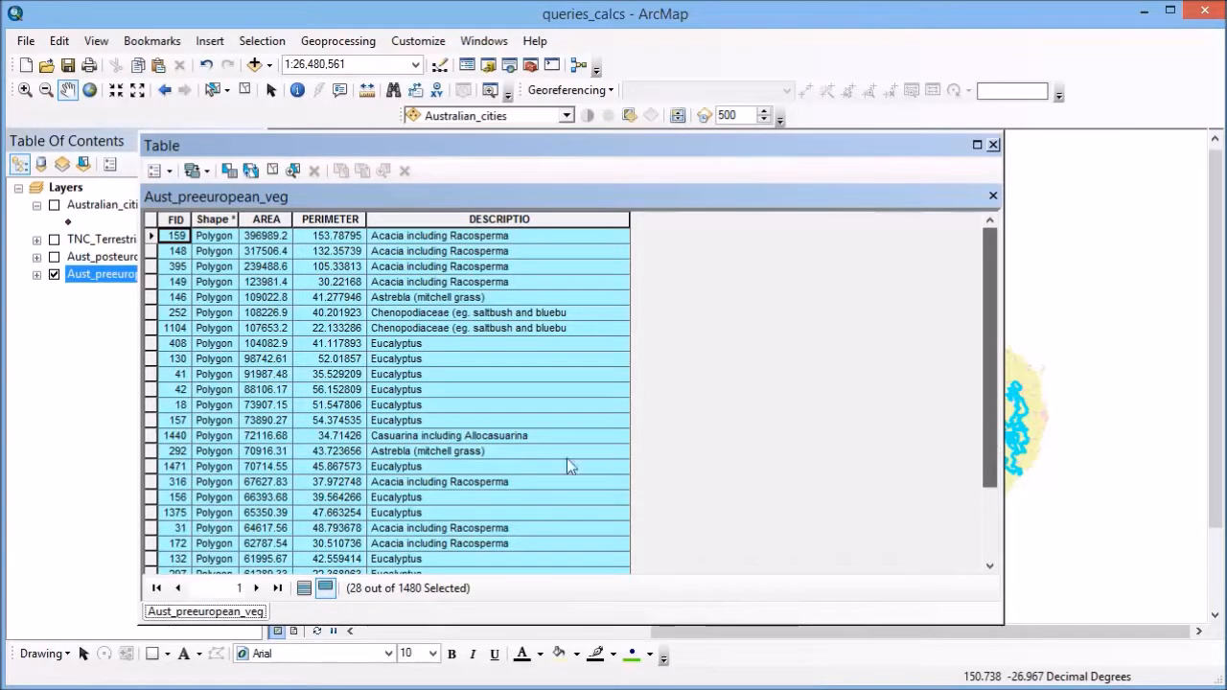
{"action": "left_click", "coordinate": [302, 589]}
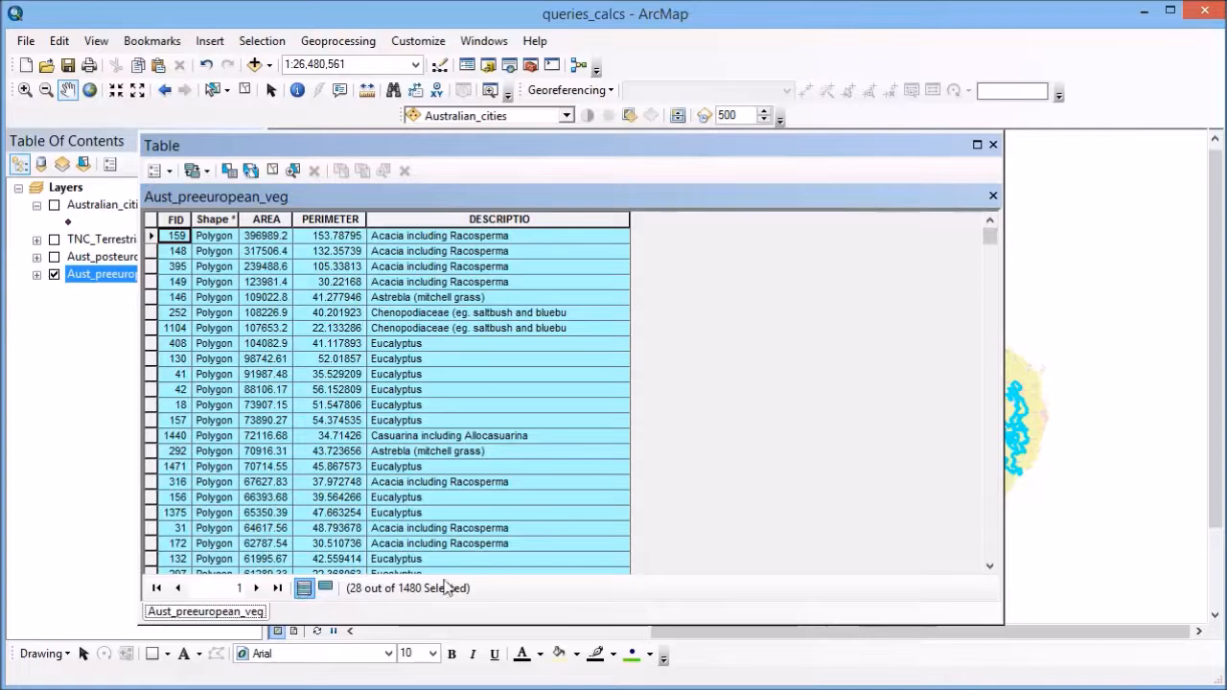
{"action": "mouse_move", "coordinate": [989, 238]}
{"action": "left_mouse_down"}
{"action": "mouse_move", "coordinate": [997, 289]}
{"action": "mouse_move", "coordinate": [992, 225]}
{"action": "left_mouse_up"}
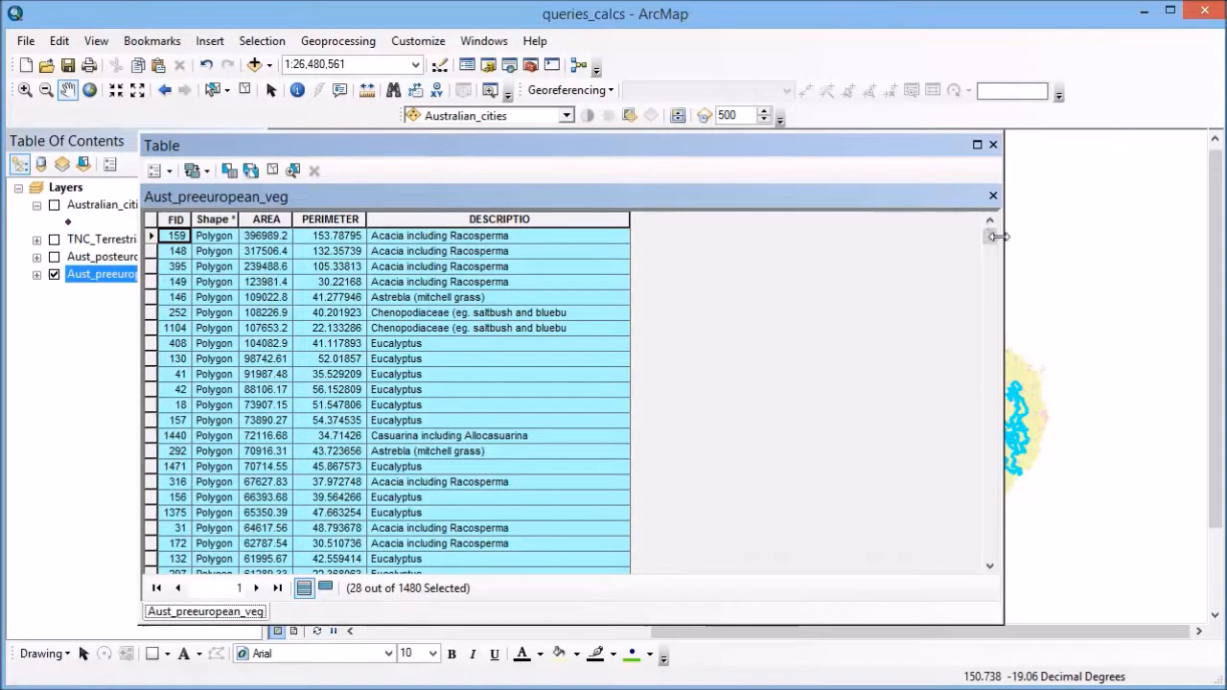
Narrow the attribute table window and move it around to view the selected polygons on the map
{"action": "left_click_drag", "start_coordinate": [1003, 282], "coordinate": [661, 296]}
{"action": "left_click_drag", "start_coordinate": [536, 148], "coordinate": [377, 153]}
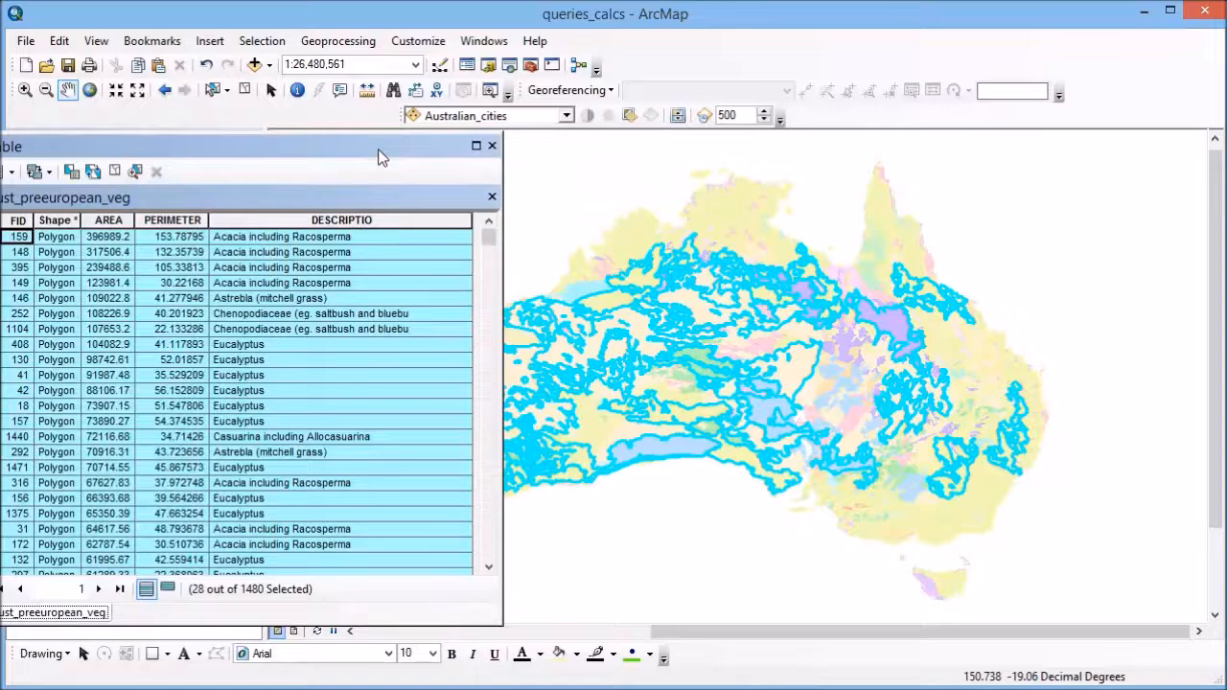
{"action": "left_click_drag", "start_coordinate": [379, 156], "coordinate": [822, 137]}
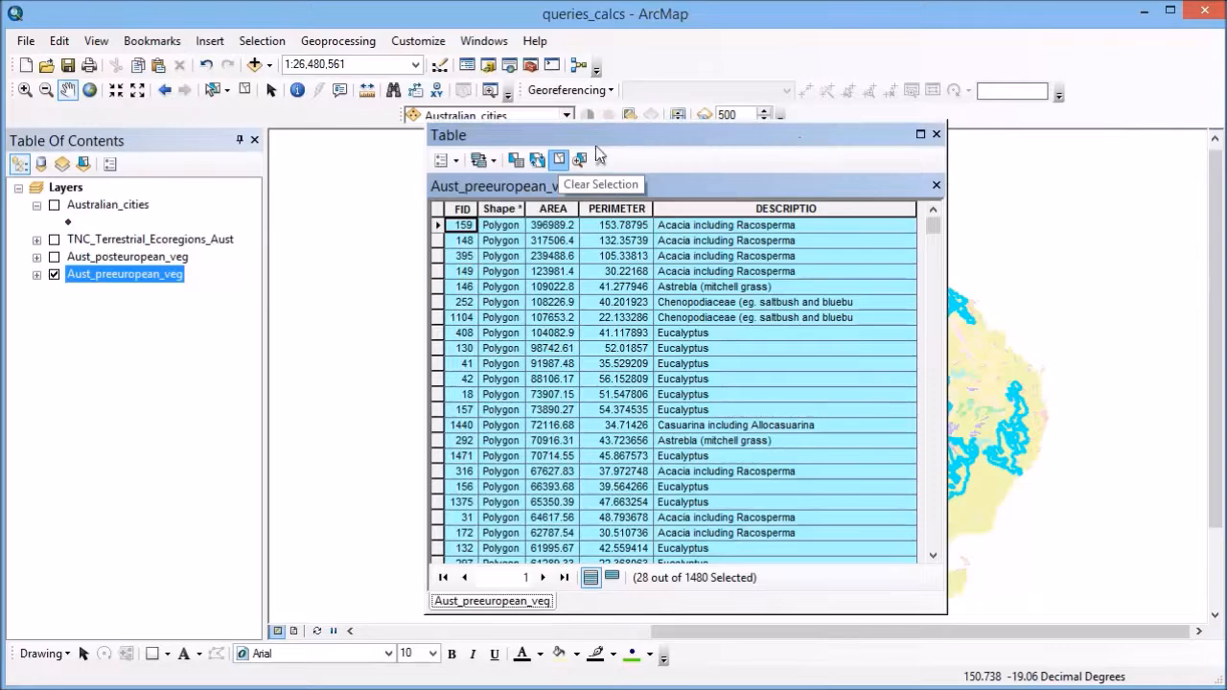
Clear the table's selection and shift the table window to check the map
{"action": "left_click", "coordinate": [559, 159]}
{"action": "left_click_drag", "start_coordinate": [736, 135], "coordinate": [371, 133]}
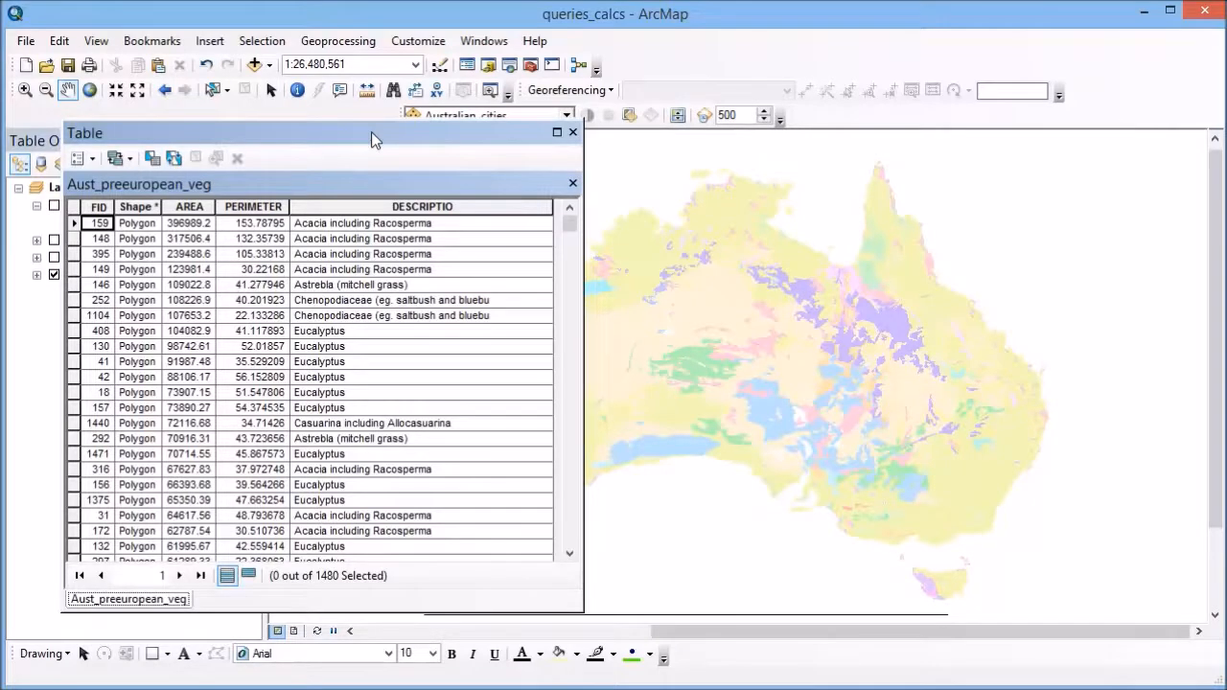
{"action": "left_click_drag", "start_coordinate": [372, 132], "coordinate": [561, 131]}
Reapply the attribute query "AREA" >50000 as a new selection and move the table clear of the query dialog
{"action": "left_click", "coordinate": [284, 163]}
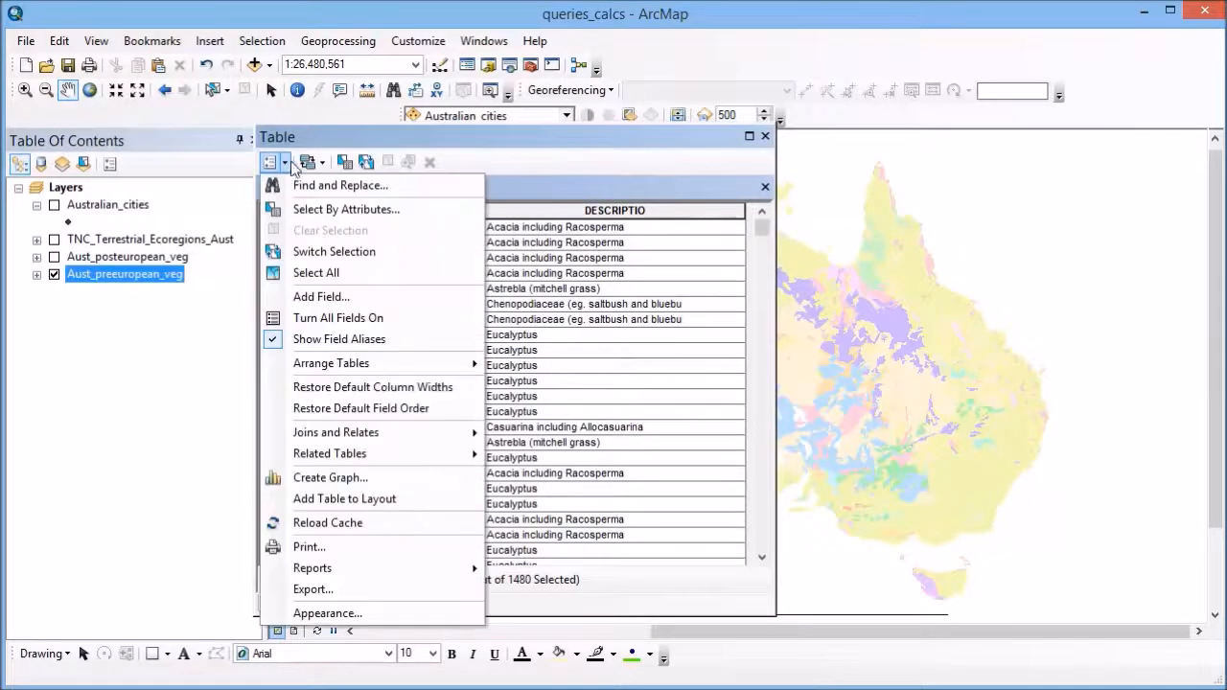
{"action": "left_click", "coordinate": [299, 207]}
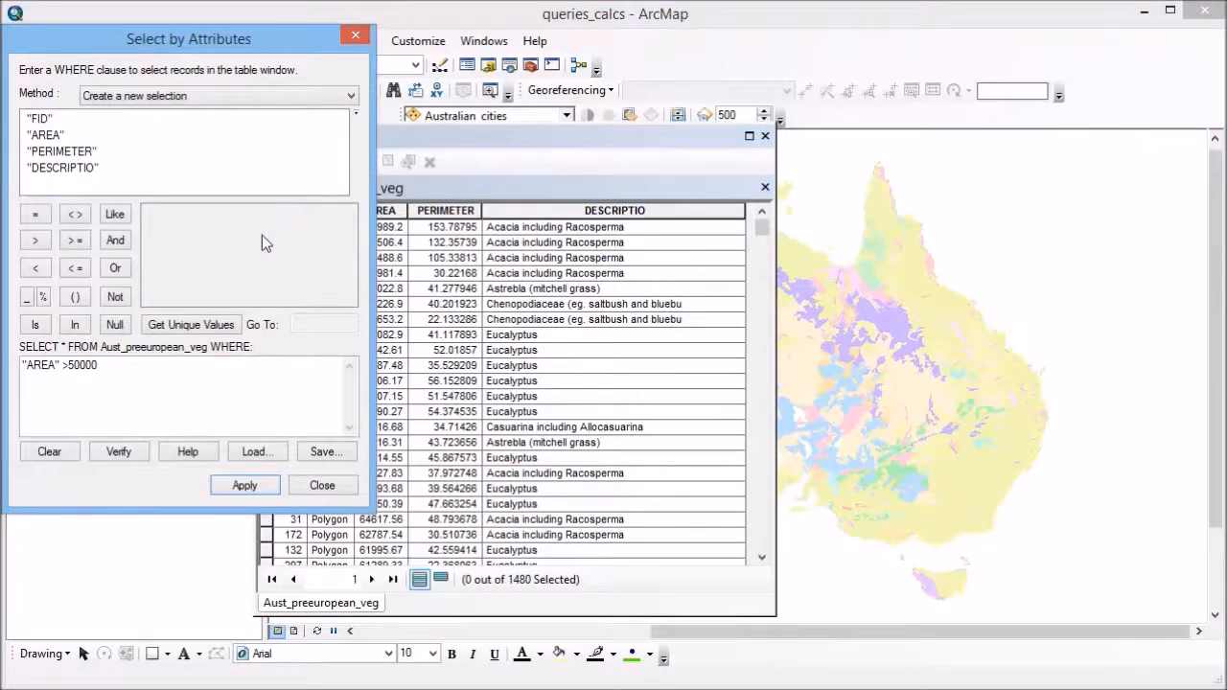
{"action": "left_click", "coordinate": [243, 486]}
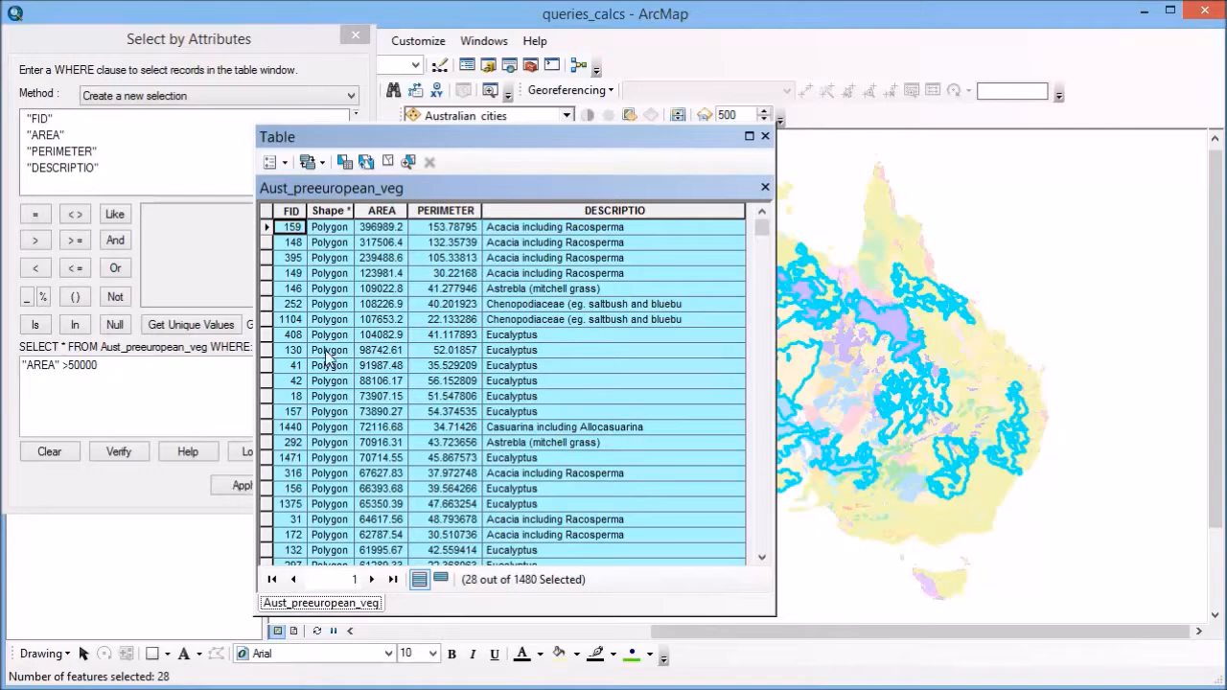
{"action": "left_click_drag", "start_coordinate": [343, 146], "coordinate": [523, 129]}
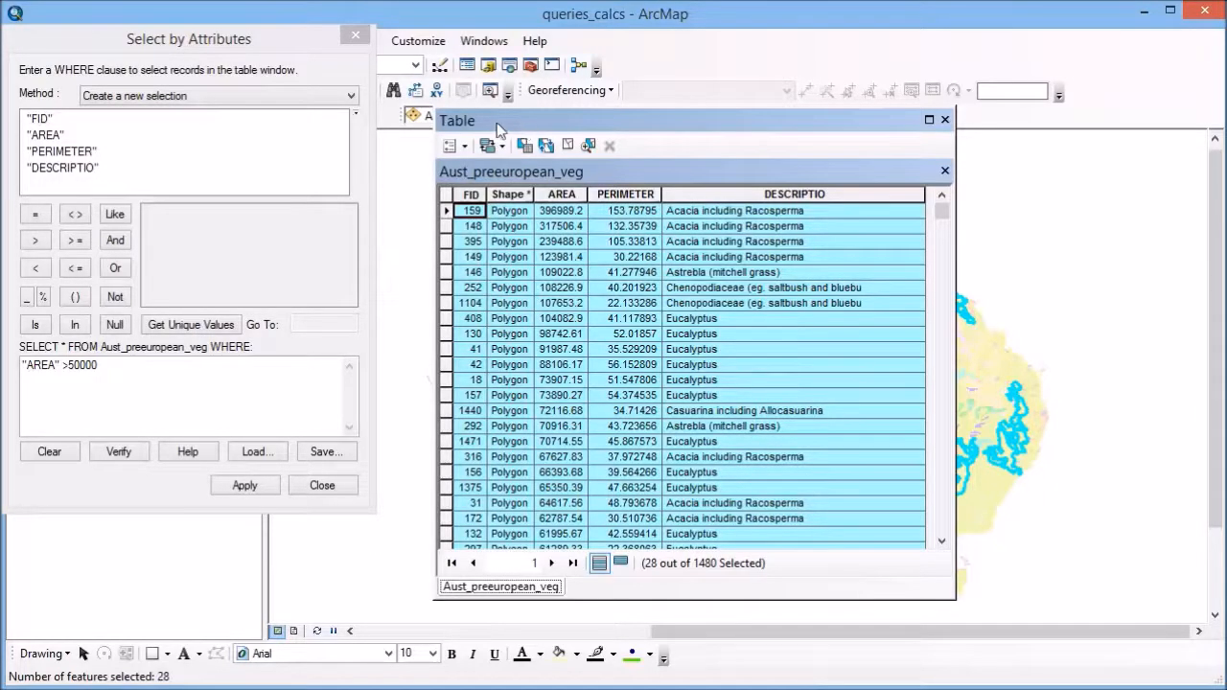
Set the query method to Select from current selection and delete the existing WHERE clause
{"action": "left_click", "coordinate": [240, 93]}
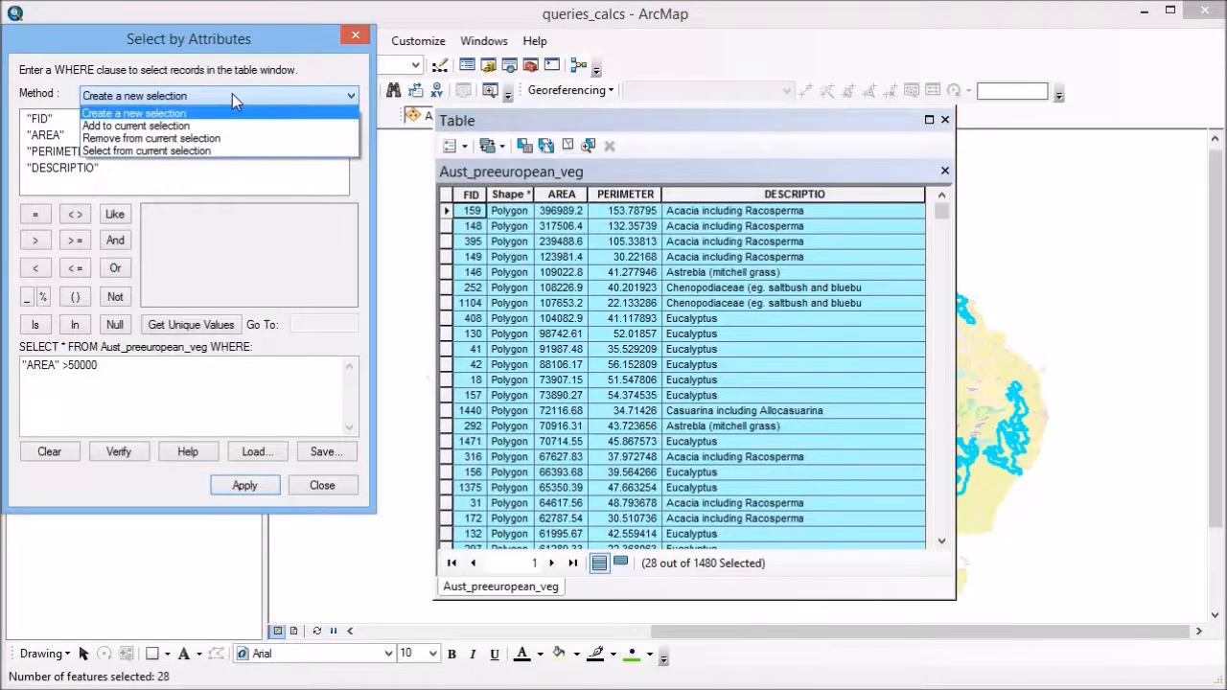
{"action": "left_click", "coordinate": [185, 151]}
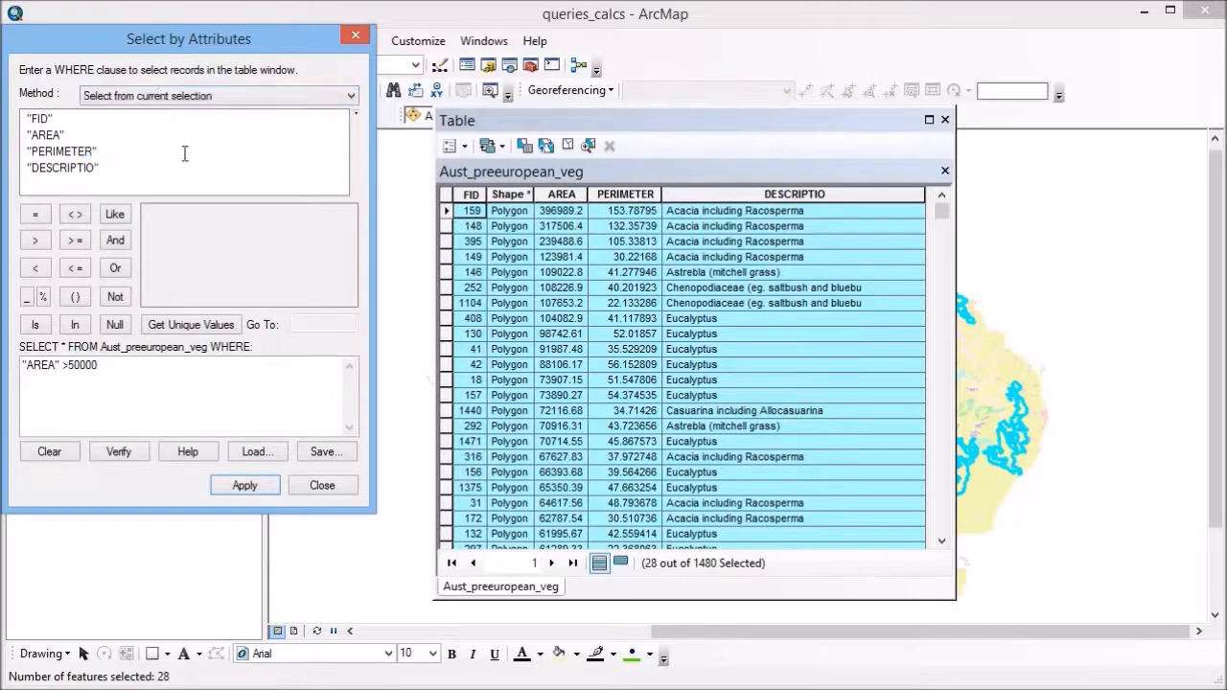
{"action": "double_click", "coordinate": [121, 365]}
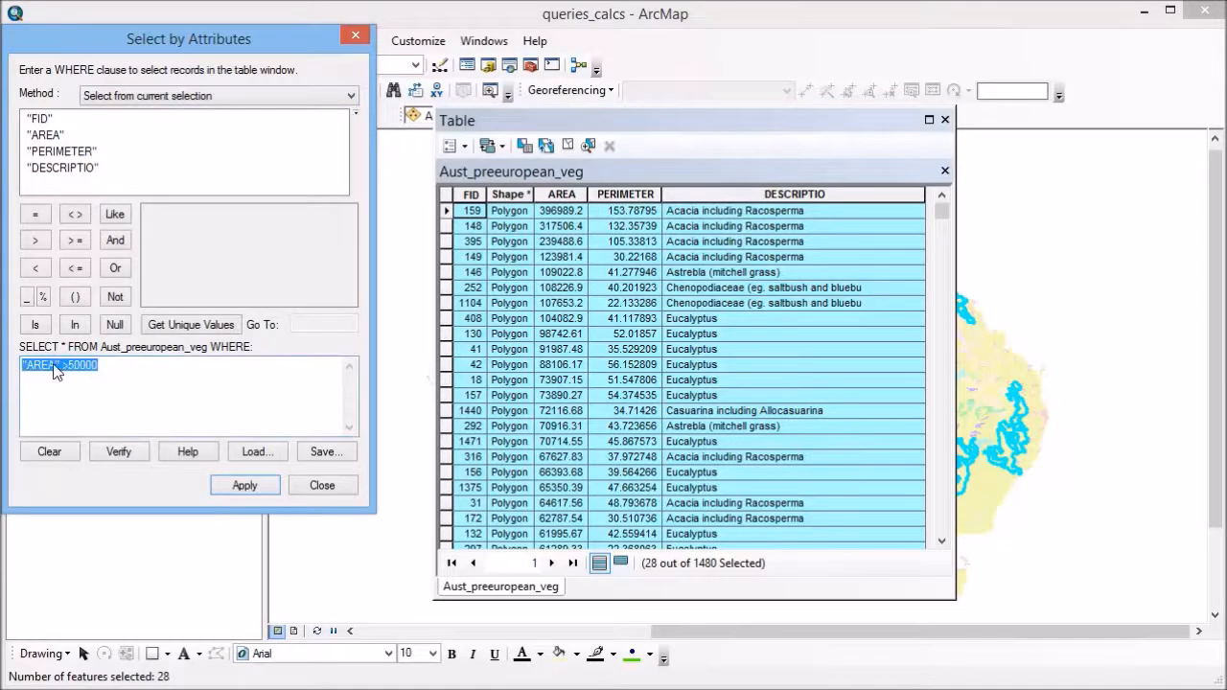
{"action": "key", "text": "Delete"}
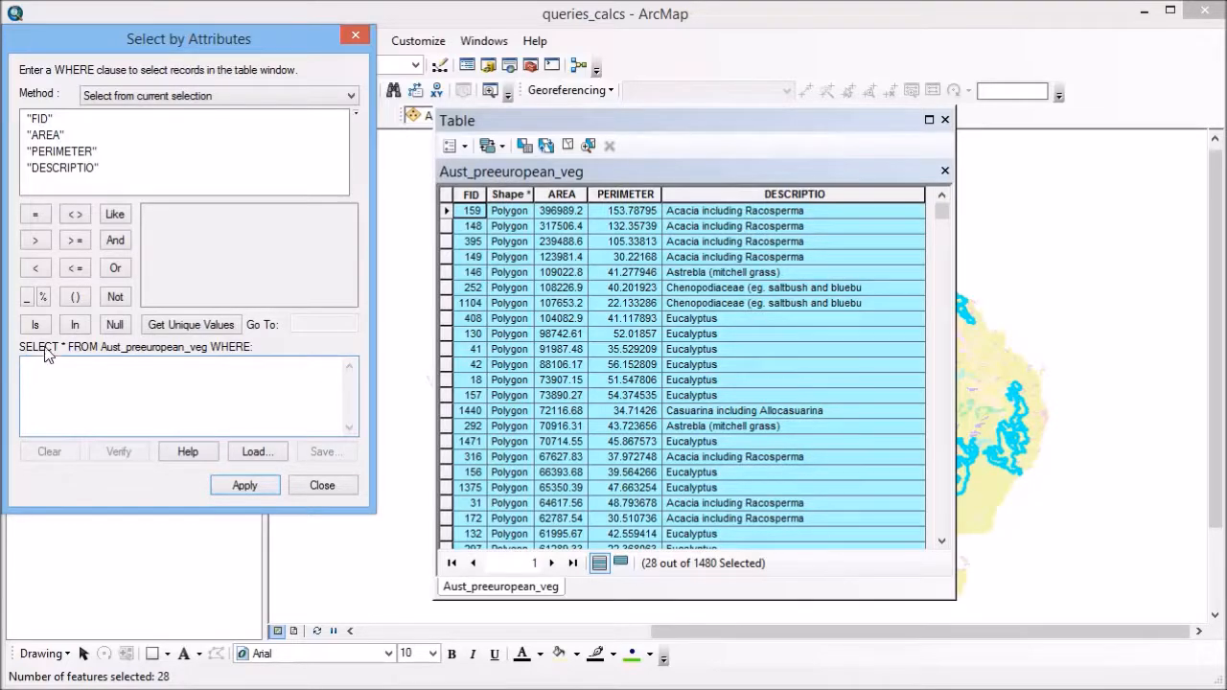
Apply the query "DESCRIPTIO" = 'Eucalyptus' to the current selection and move the table aside to check the map
{"action": "double_click", "coordinate": [67, 168]}
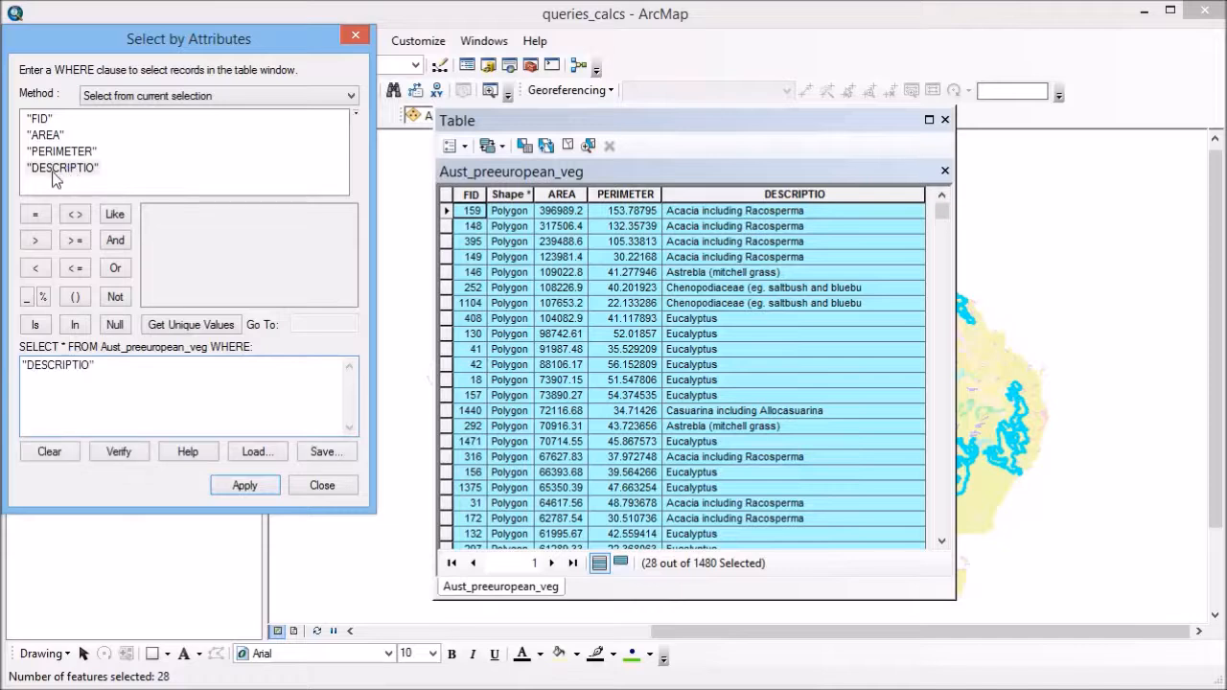
{"action": "left_click", "coordinate": [36, 214]}
{"action": "left_click", "coordinate": [192, 325]}
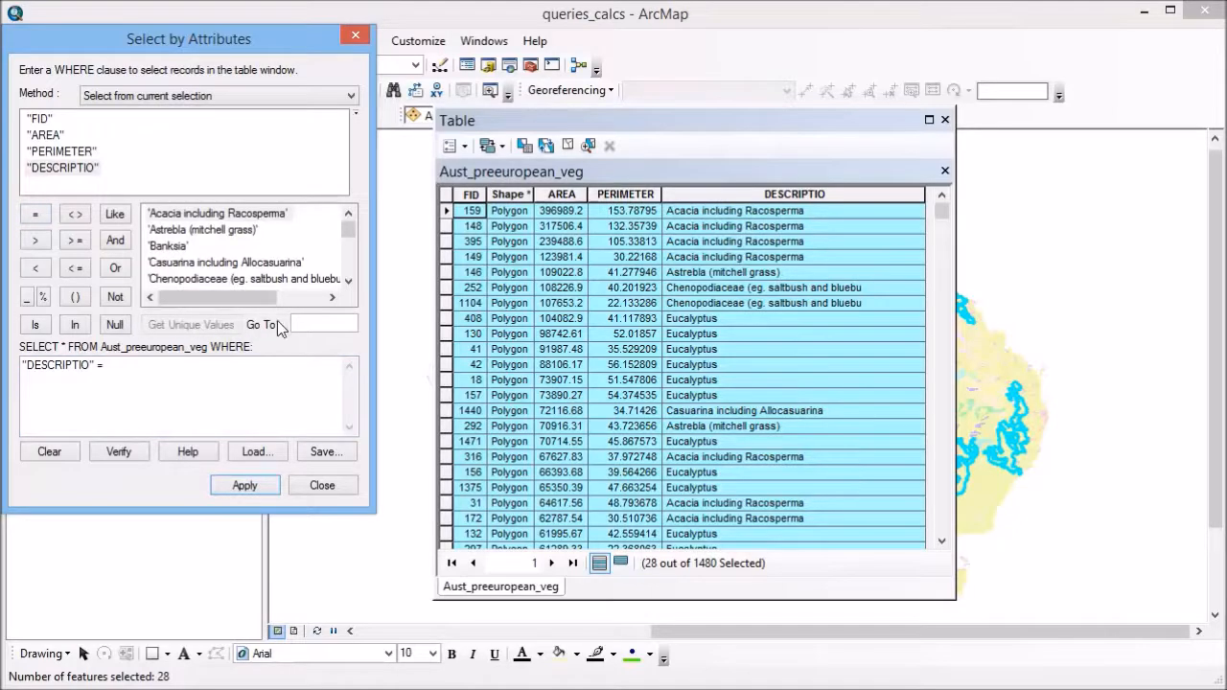
{"action": "left_click", "coordinate": [348, 282]}
{"action": "left_click", "coordinate": [348, 282]}
{"action": "left_click", "coordinate": [348, 282]}
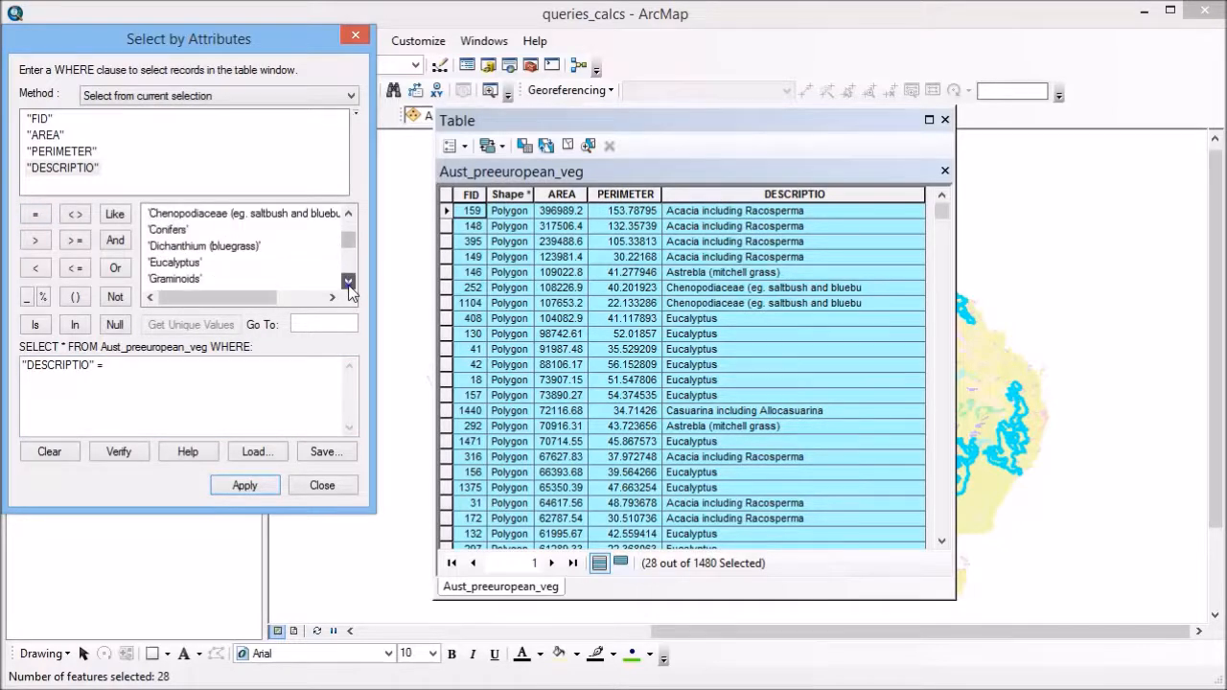
{"action": "double_click", "coordinate": [165, 262]}
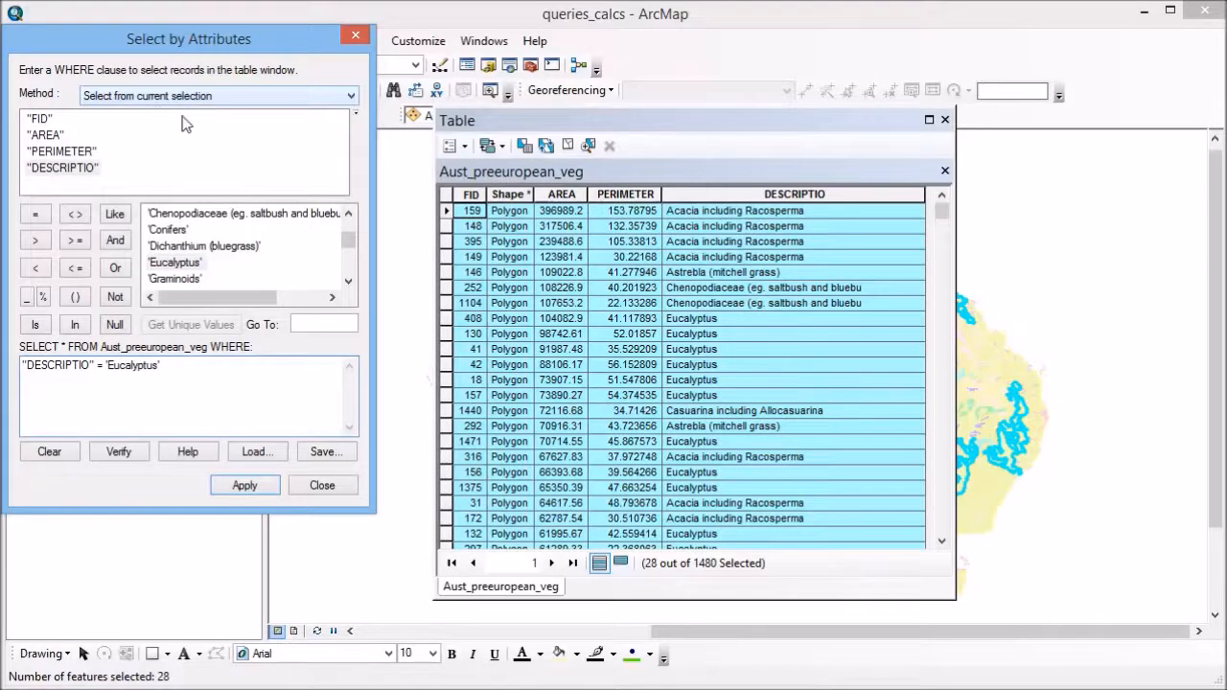
{"action": "left_click", "coordinate": [245, 485]}
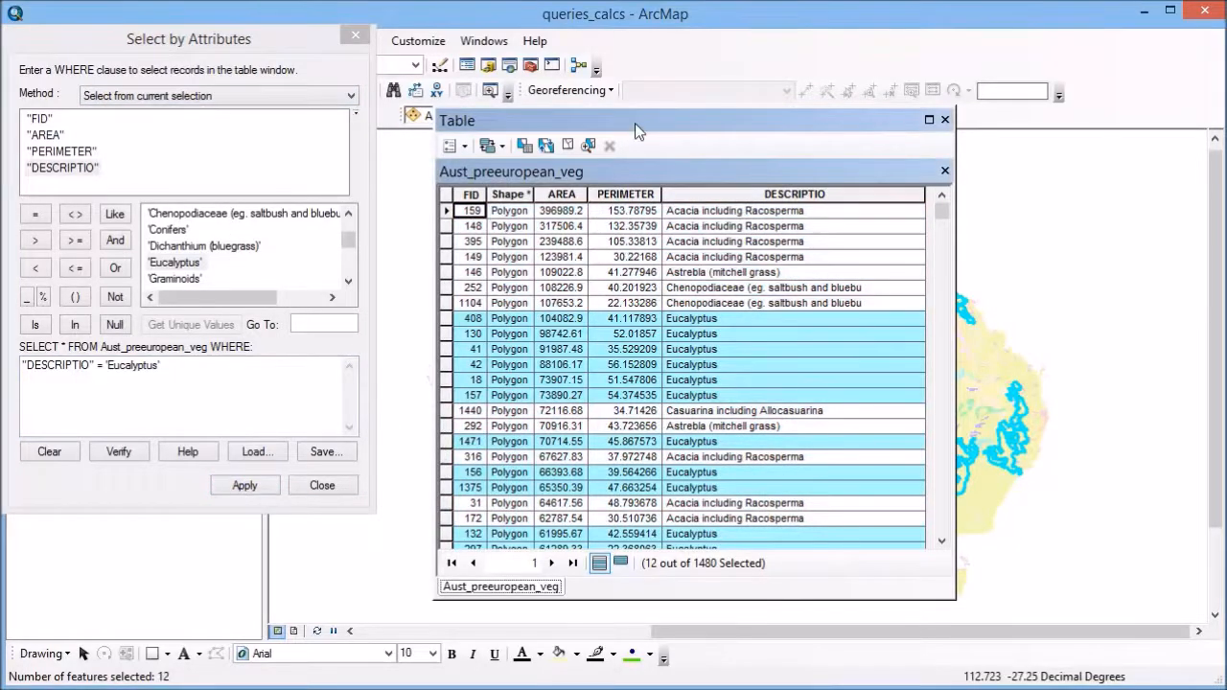
{"action": "left_click_drag", "start_coordinate": [597, 117], "coordinate": [242, 116]}
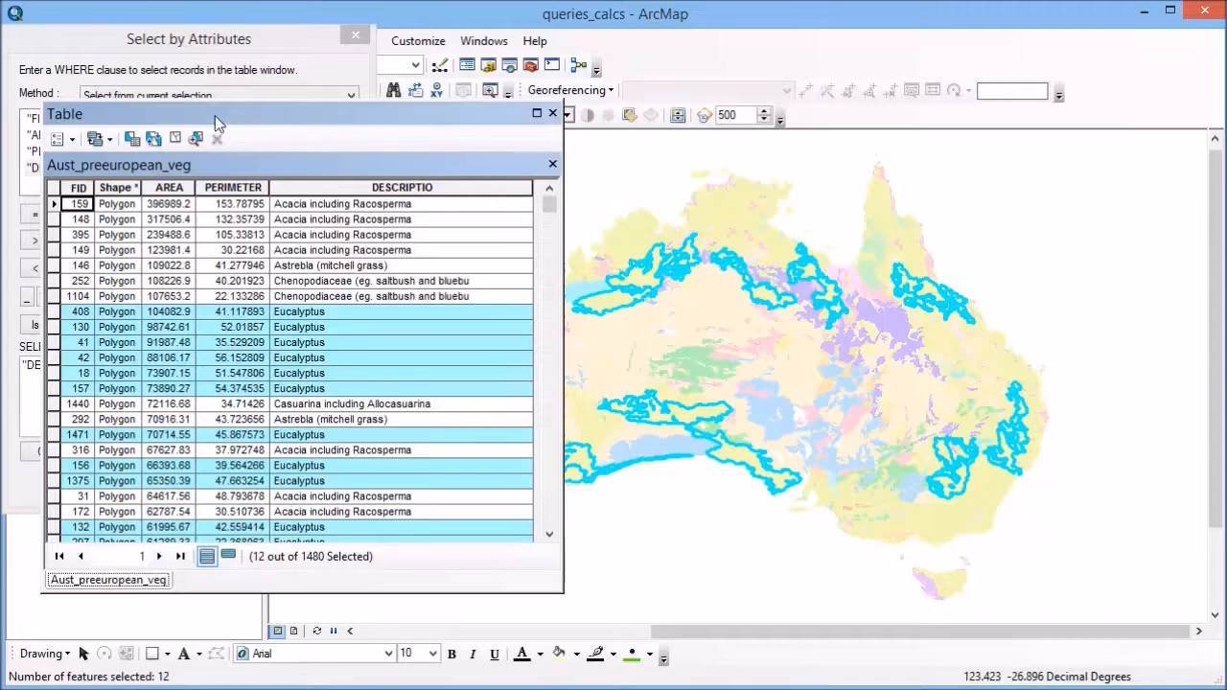
{"action": "left_click_drag", "start_coordinate": [176, 120], "coordinate": [666, 112]}
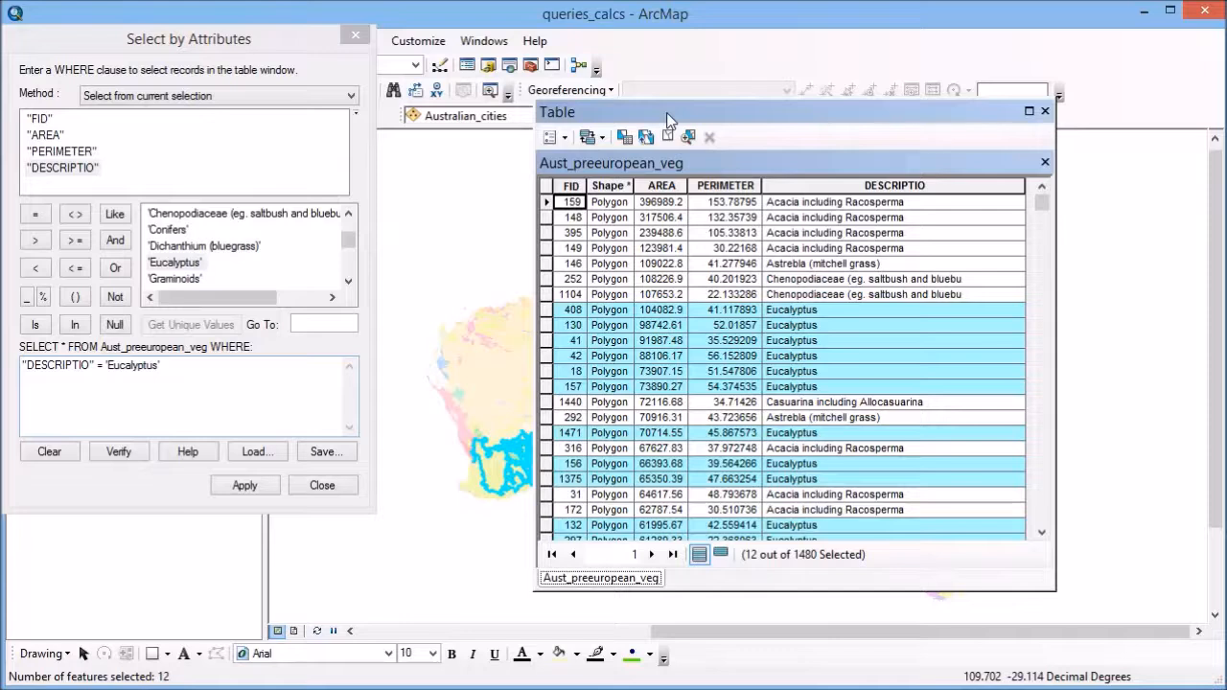
Set the method to Create a new selection and extend the Eucalyptus clause with AND "AREA" >50000
{"action": "left_click", "coordinate": [239, 92]}
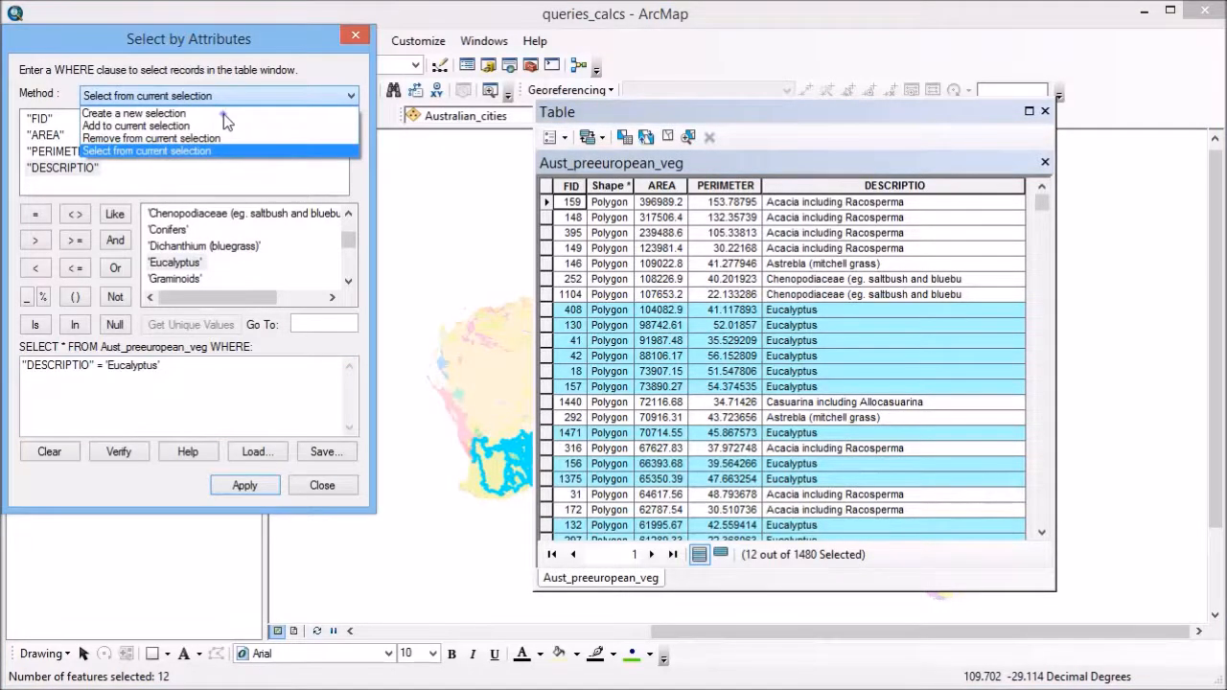
{"action": "left_click", "coordinate": [223, 113]}
{"action": "left_click", "coordinate": [185, 369]}
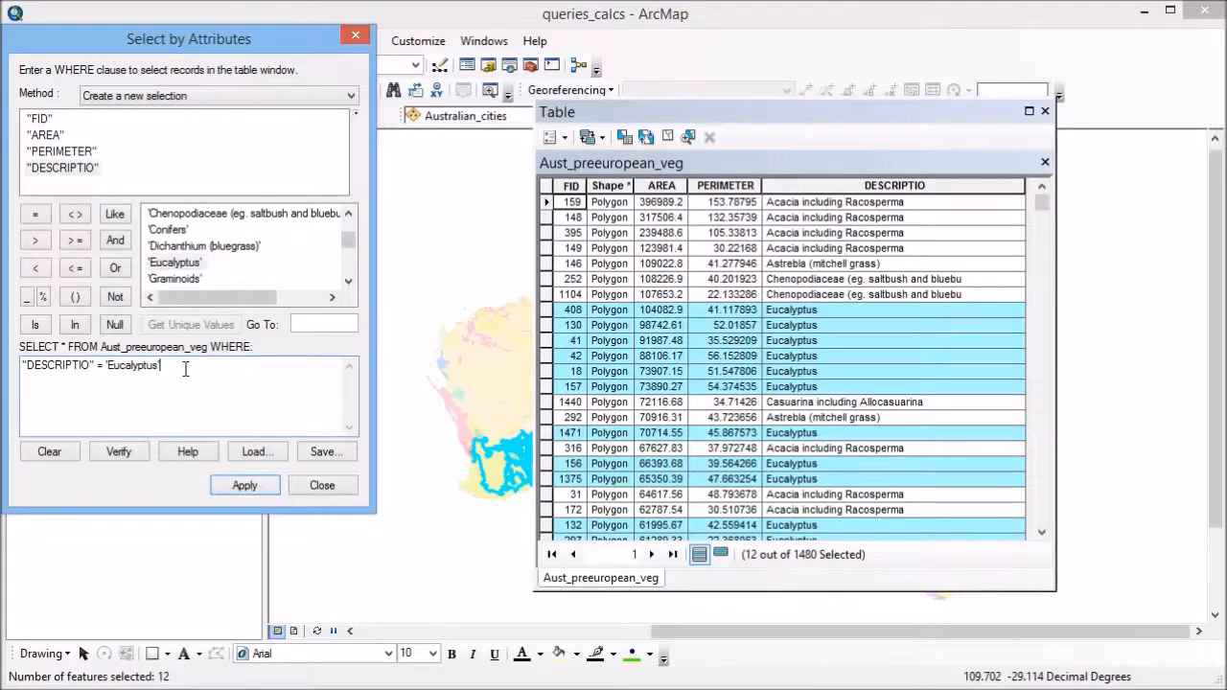
{"action": "left_click", "coordinate": [115, 239]}
{"action": "double_click", "coordinate": [52, 137]}
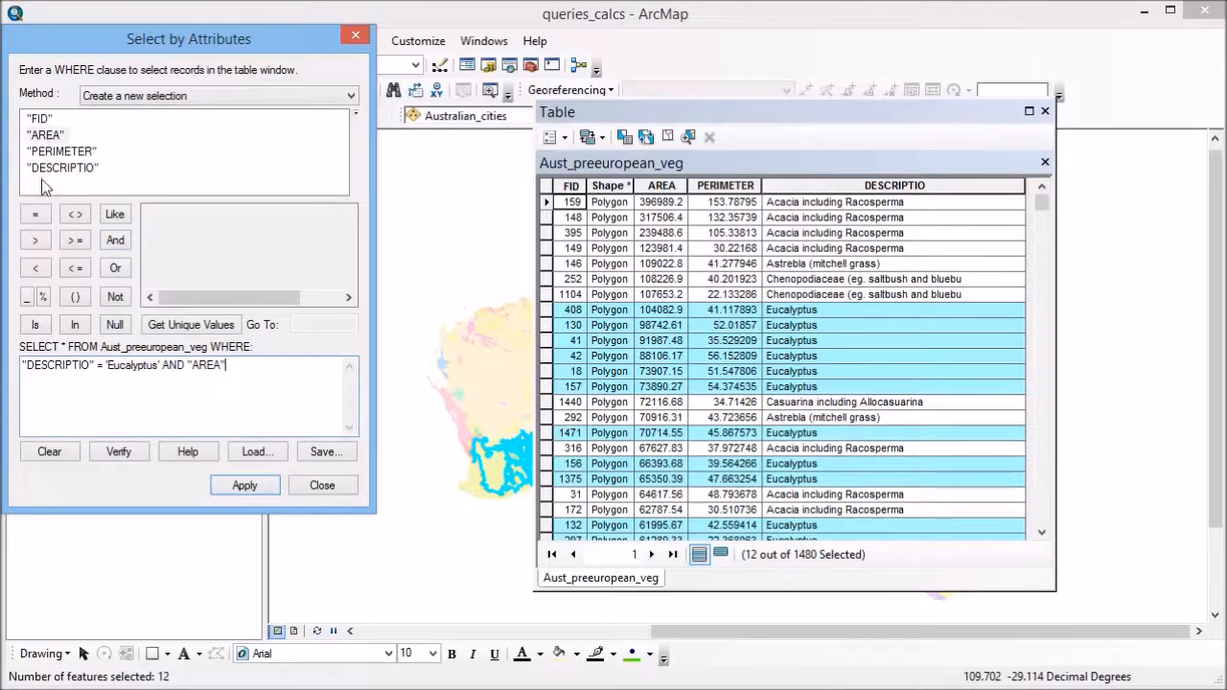
{"action": "left_click", "coordinate": [38, 239]}
{"action": "type", "text": "50000"}
Clear the table's selection and delete the whole WHERE clause
{"action": "left_click", "coordinate": [671, 137]}
{"action": "left_click_drag", "start_coordinate": [264, 365], "coordinate": [115, 351]}
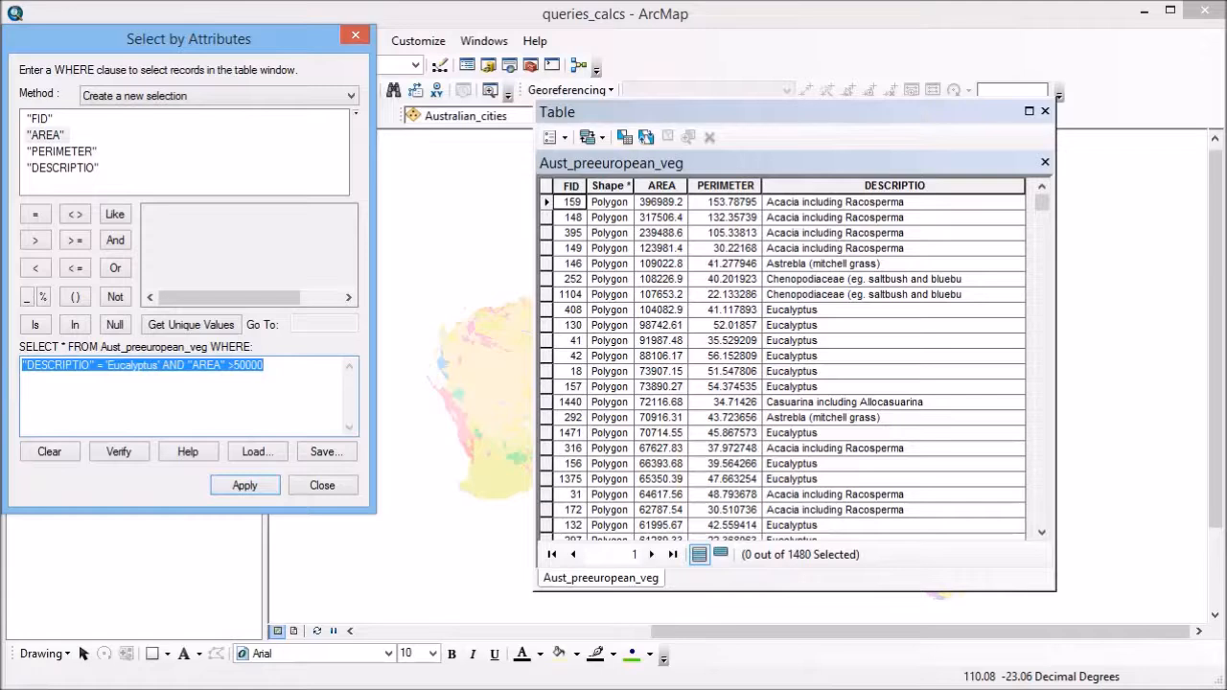
{"action": "key", "text": "Delete"}
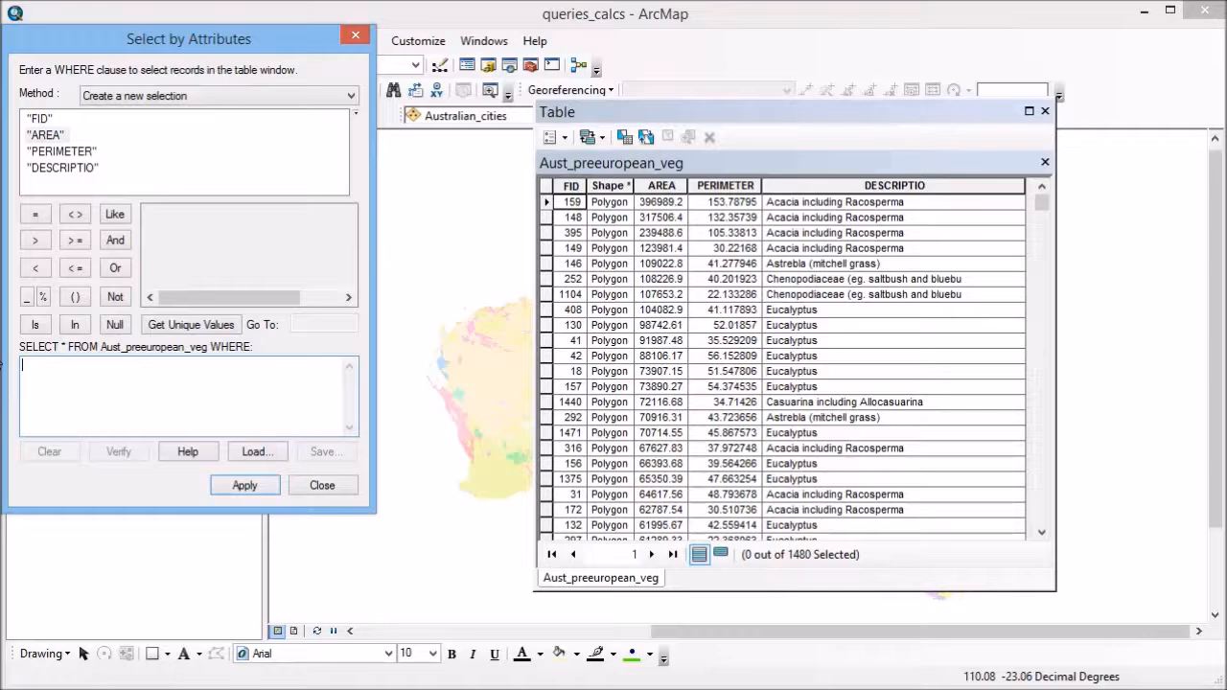
Select the records matching NOT "DESCRIPTIO" = 'Eucalyptus' as a new selection and close the attribute table
{"action": "left_click", "coordinate": [121, 300]}
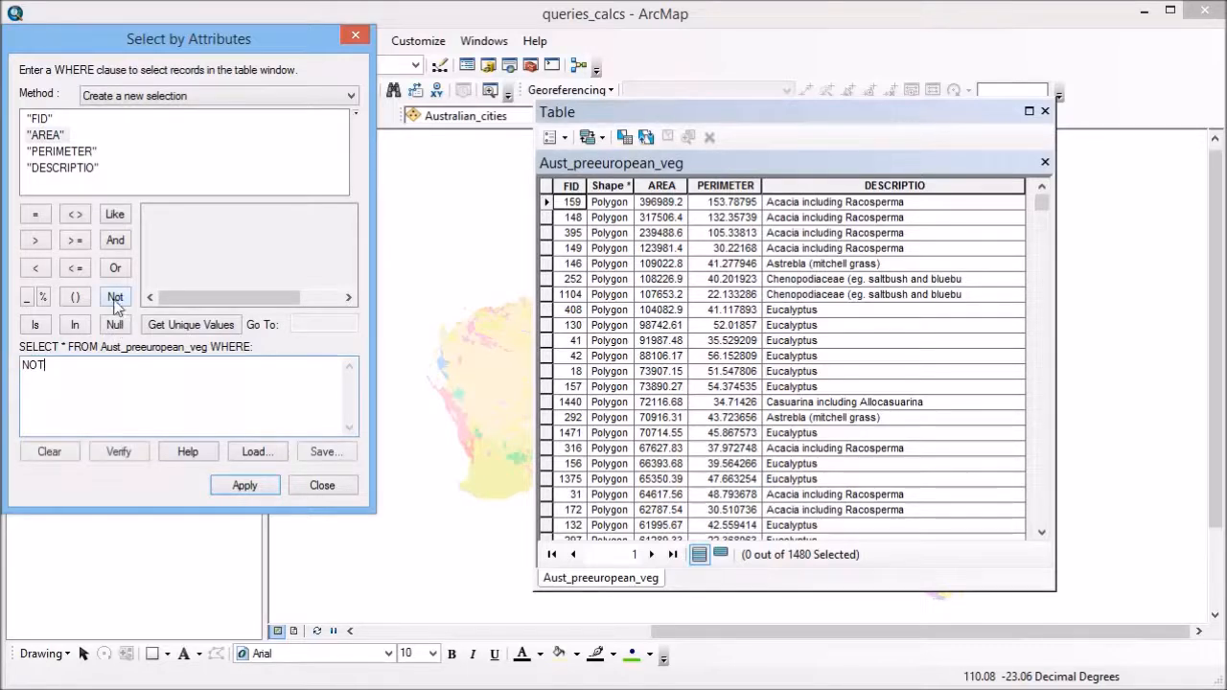
{"action": "double_click", "coordinate": [74, 169]}
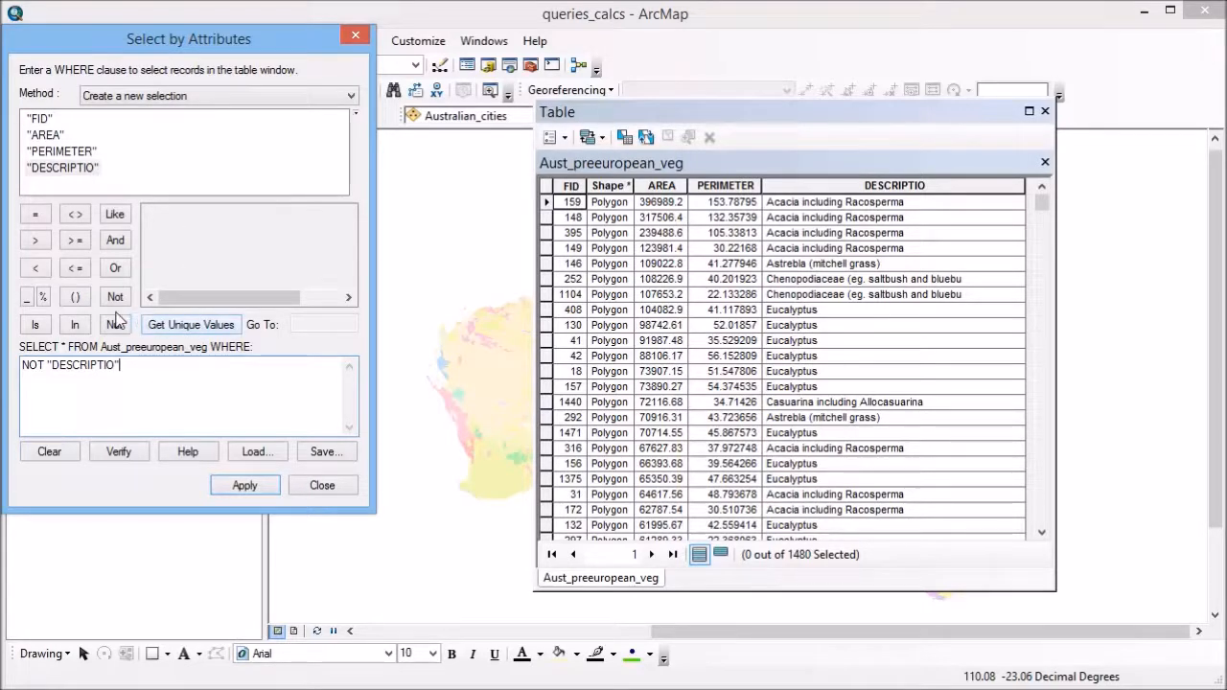
{"action": "left_click", "coordinate": [35, 215]}
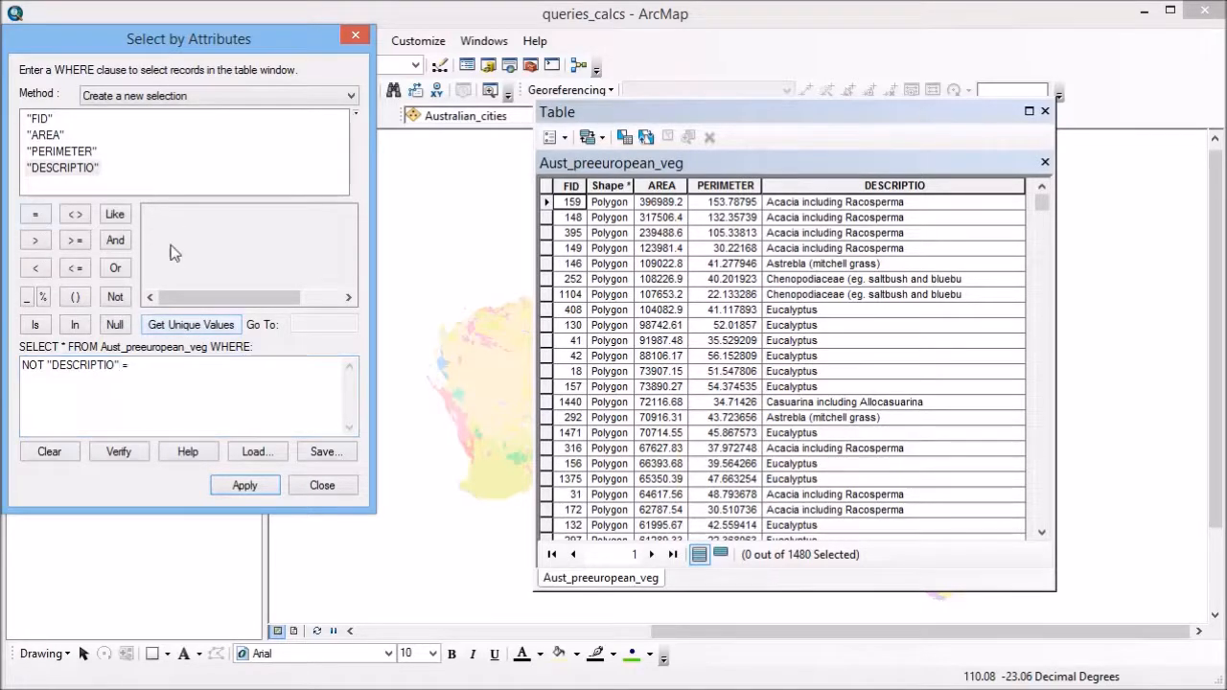
{"action": "left_click", "coordinate": [218, 324]}
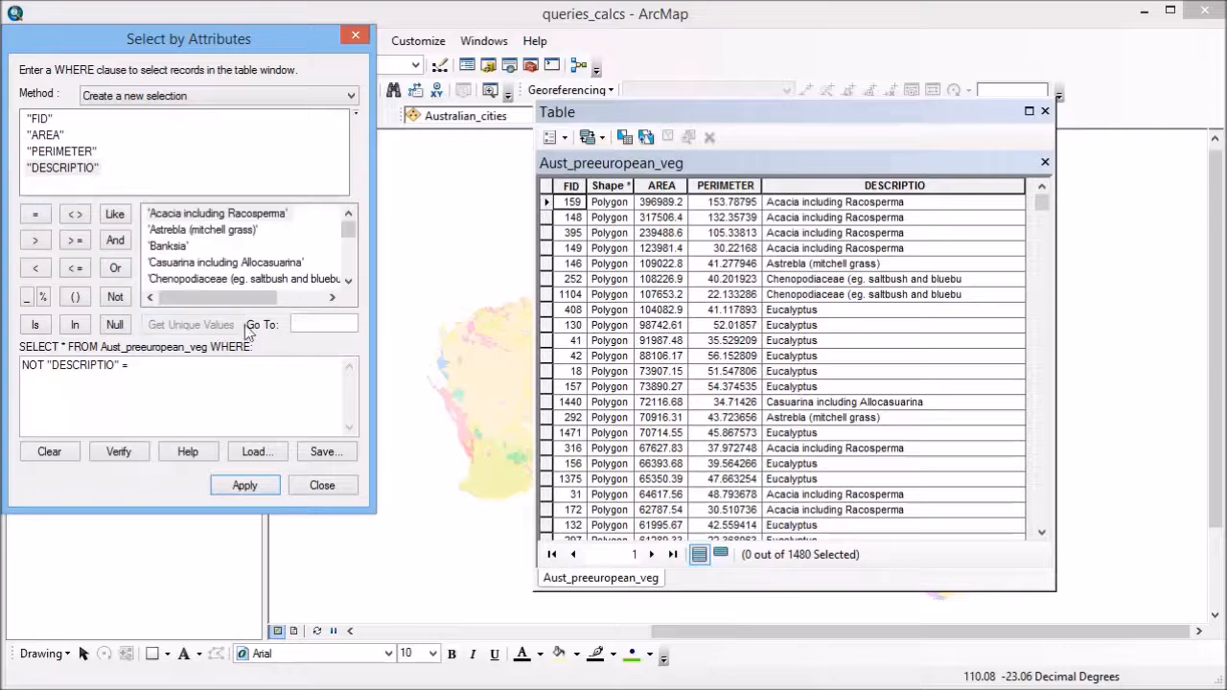
{"action": "left_click", "coordinate": [348, 281]}
{"action": "left_click", "coordinate": [348, 281]}
{"action": "left_click", "coordinate": [348, 281]}
{"action": "left_click", "coordinate": [348, 281]}
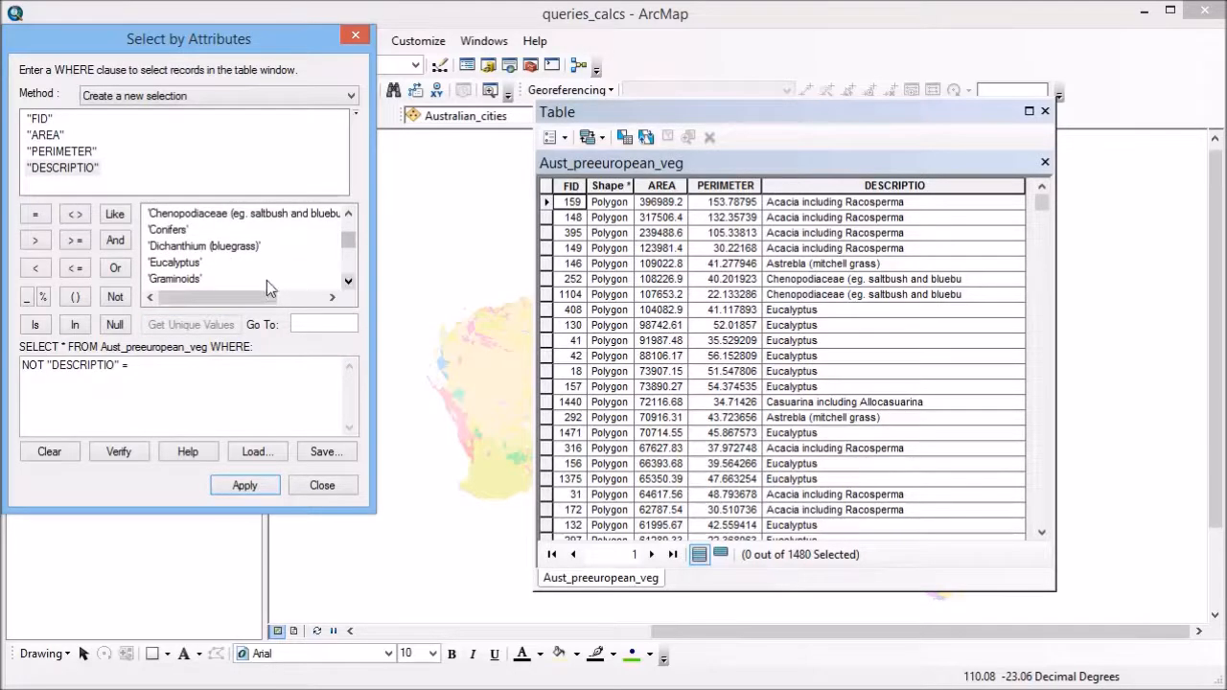
{"action": "double_click", "coordinate": [176, 262]}
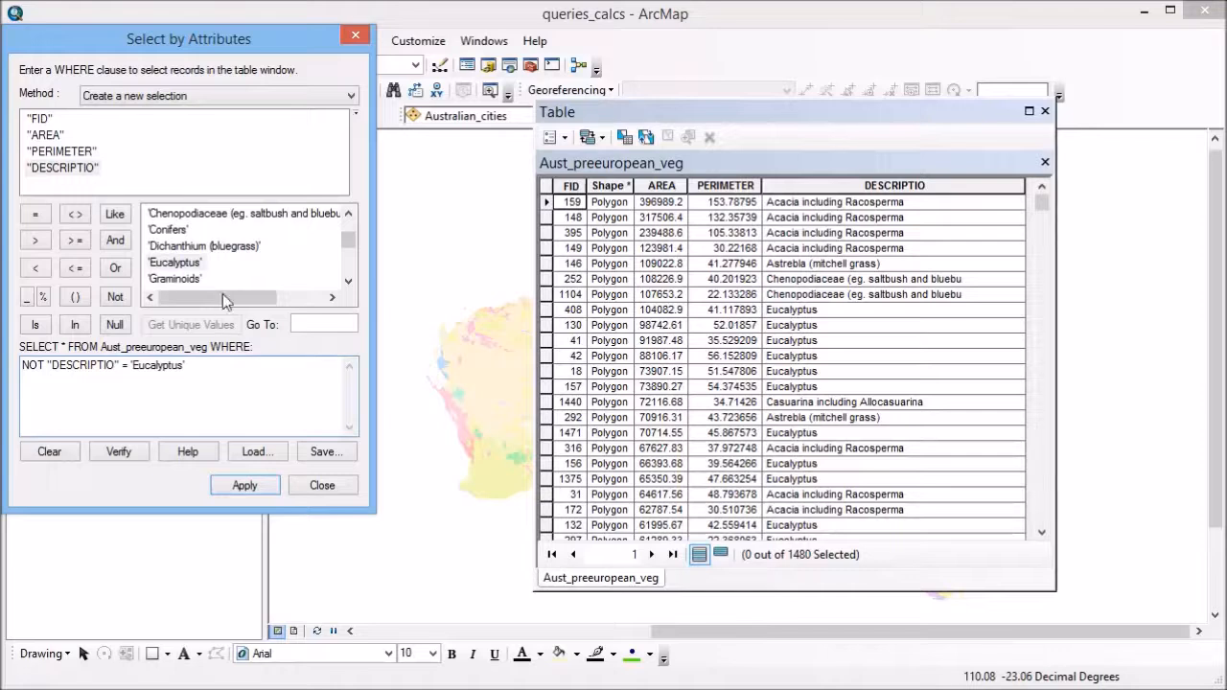
{"action": "left_click", "coordinate": [252, 489]}
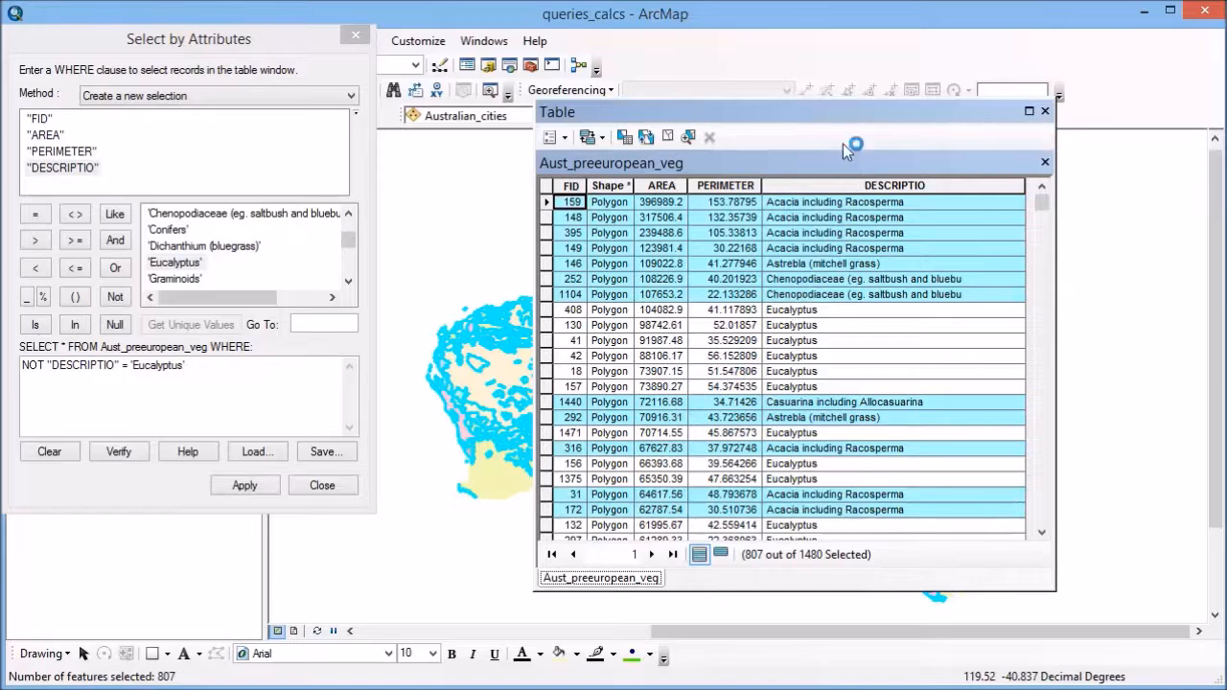
{"action": "left_click_drag", "start_coordinate": [844, 111], "coordinate": [743, 94]}
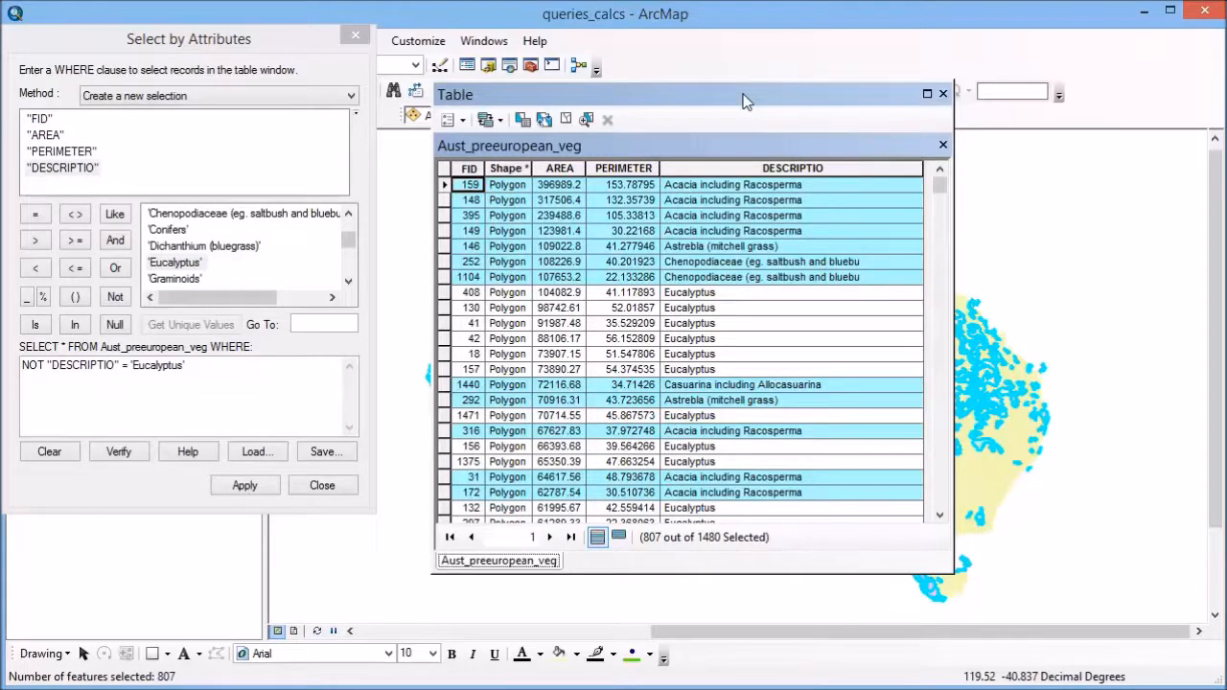
{"action": "left_click", "coordinate": [942, 94]}
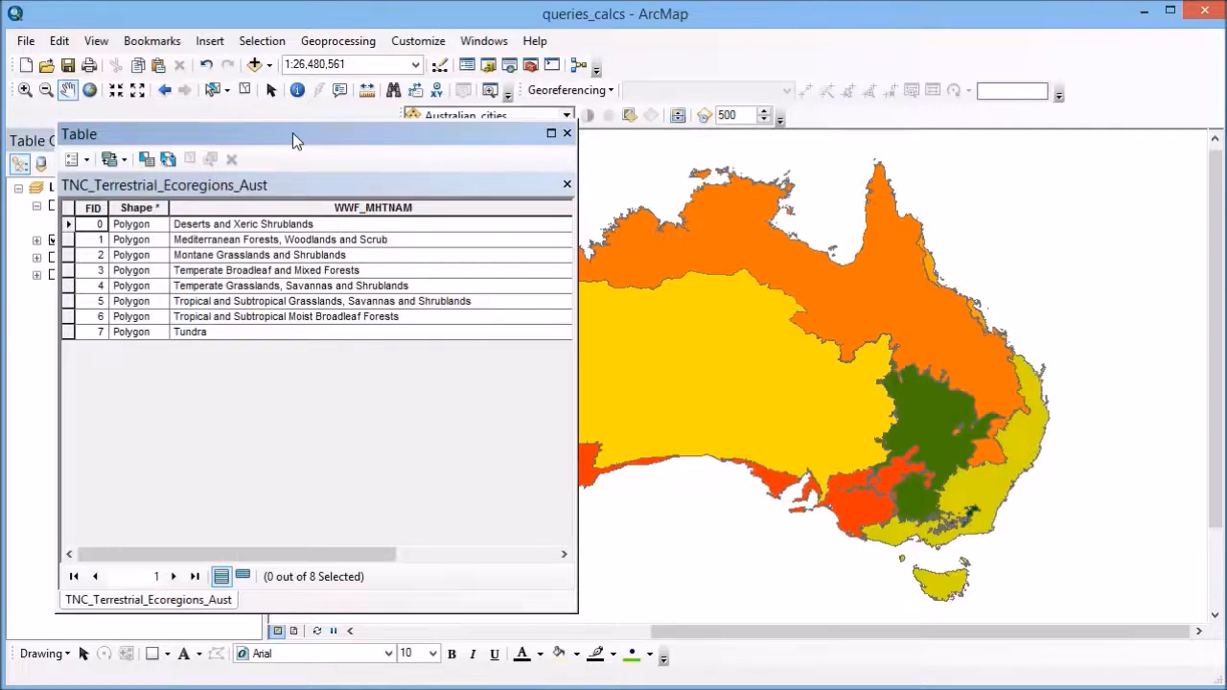
Open Select by Attributes for the TNC_Terrestrial_Ecoregions_Aust table and move the dialog so the records can be read
{"action": "left_click", "coordinate": [87, 161]}
{"action": "left_click", "coordinate": [101, 207]}
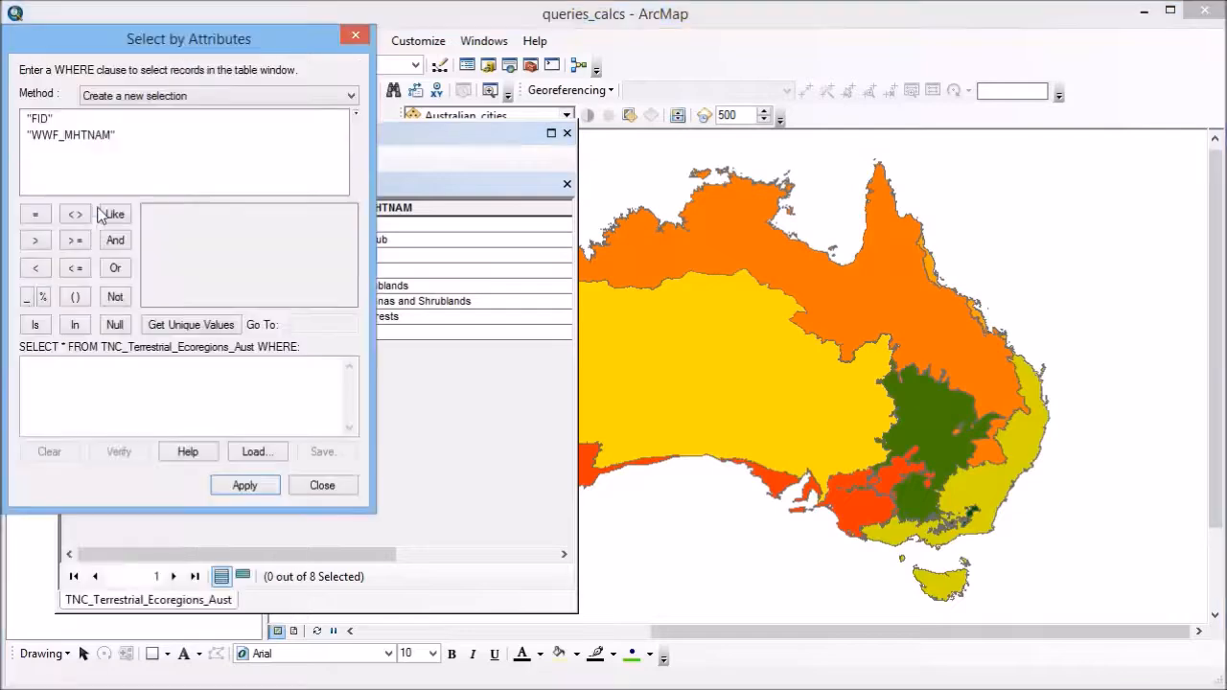
{"action": "left_click_drag", "start_coordinate": [99, 50], "coordinate": [654, 187]}
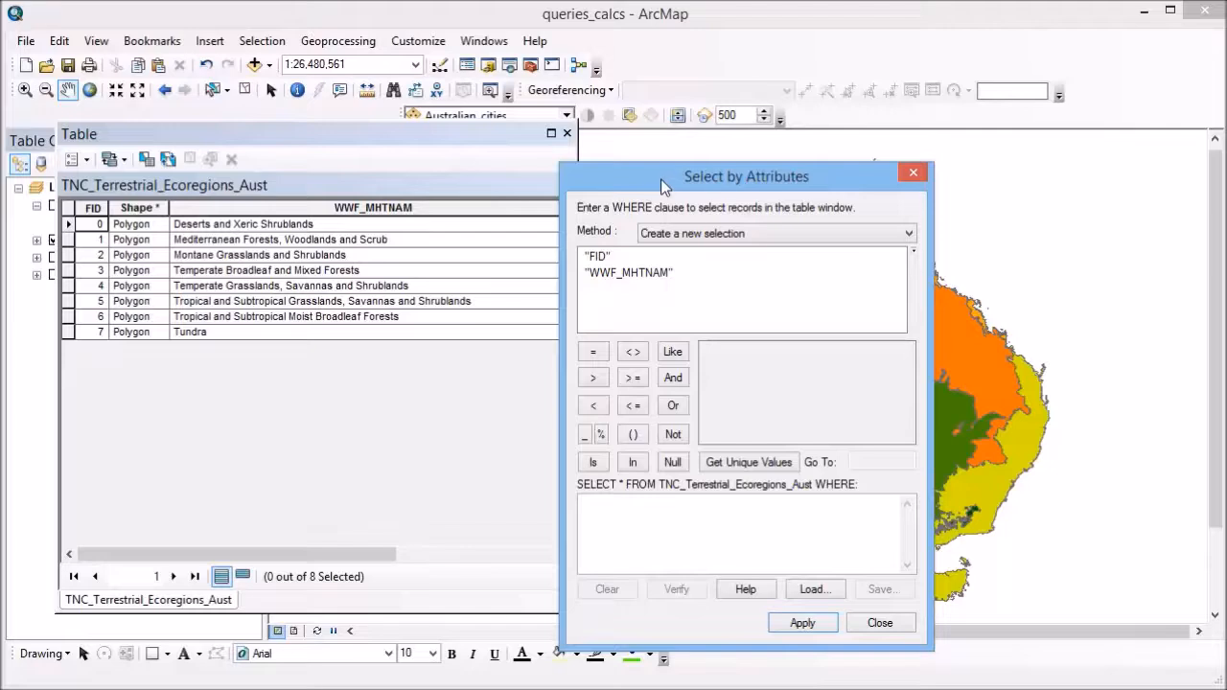
{"action": "left_click_drag", "start_coordinate": [576, 188], "coordinate": [348, 146]}
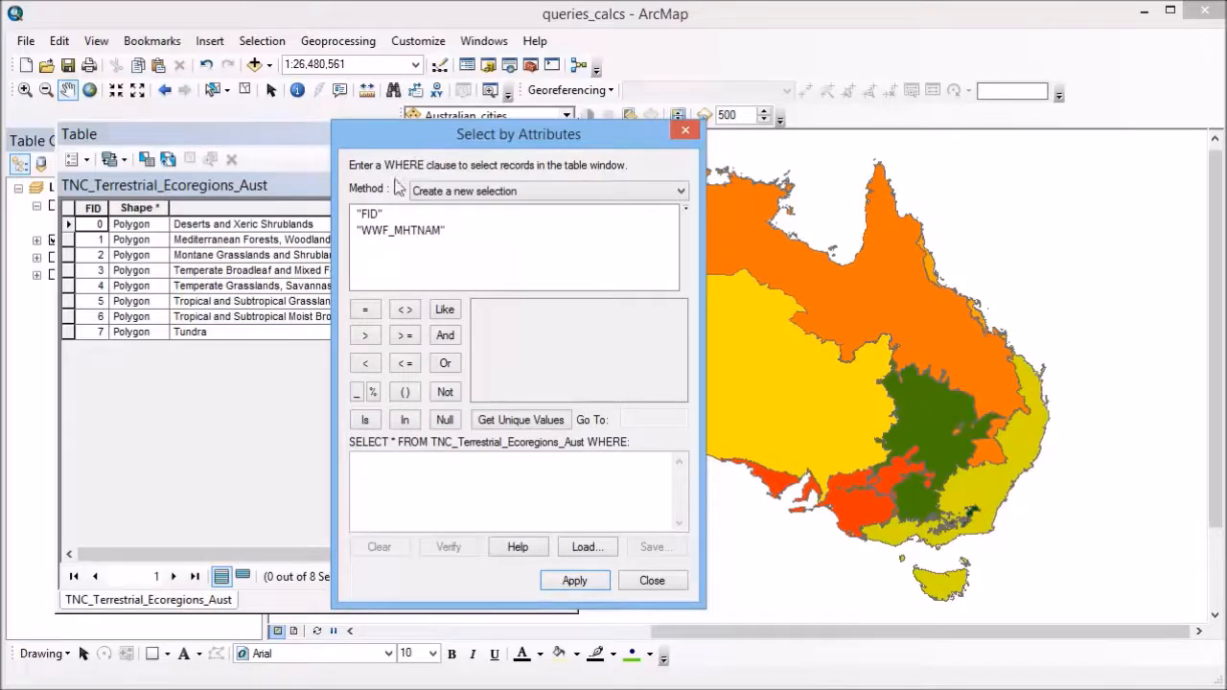
Select the ecoregion records matching "WWF_MHTNAM" LIKE '%Grass%' as a new selection, keeping the query dialog clear of the table
{"action": "left_click", "coordinate": [391, 234]}
{"action": "double_click", "coordinate": [391, 234]}
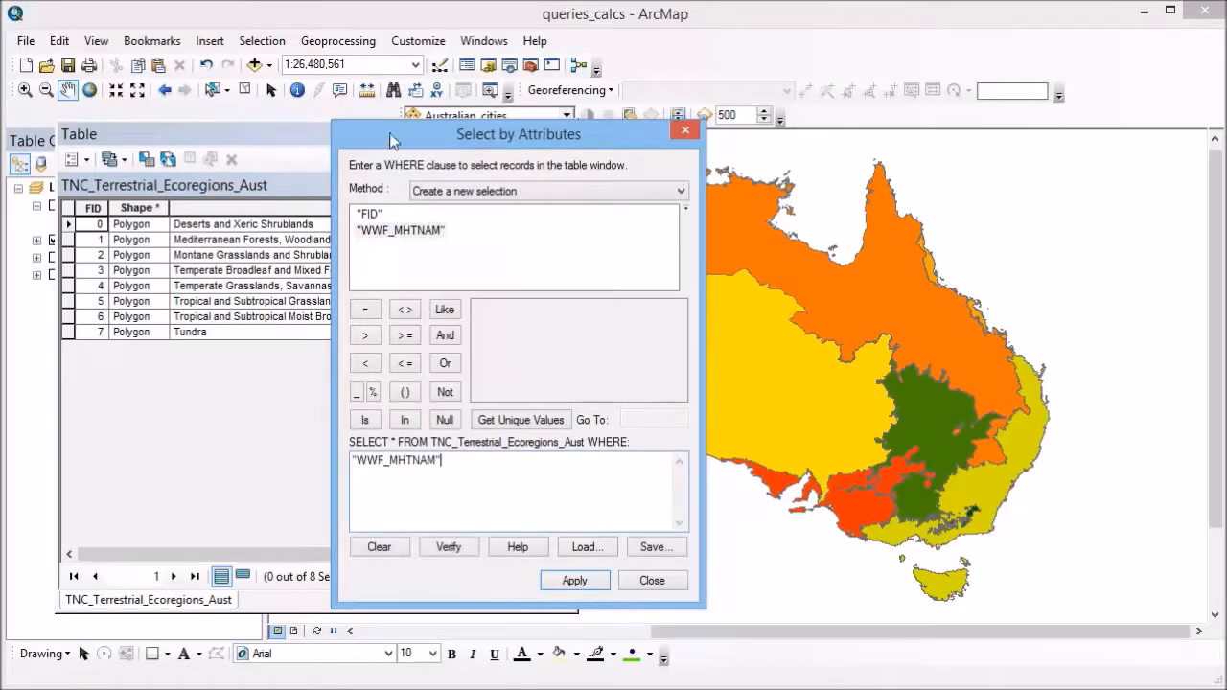
{"action": "left_click_drag", "start_coordinate": [388, 133], "coordinate": [547, 155]}
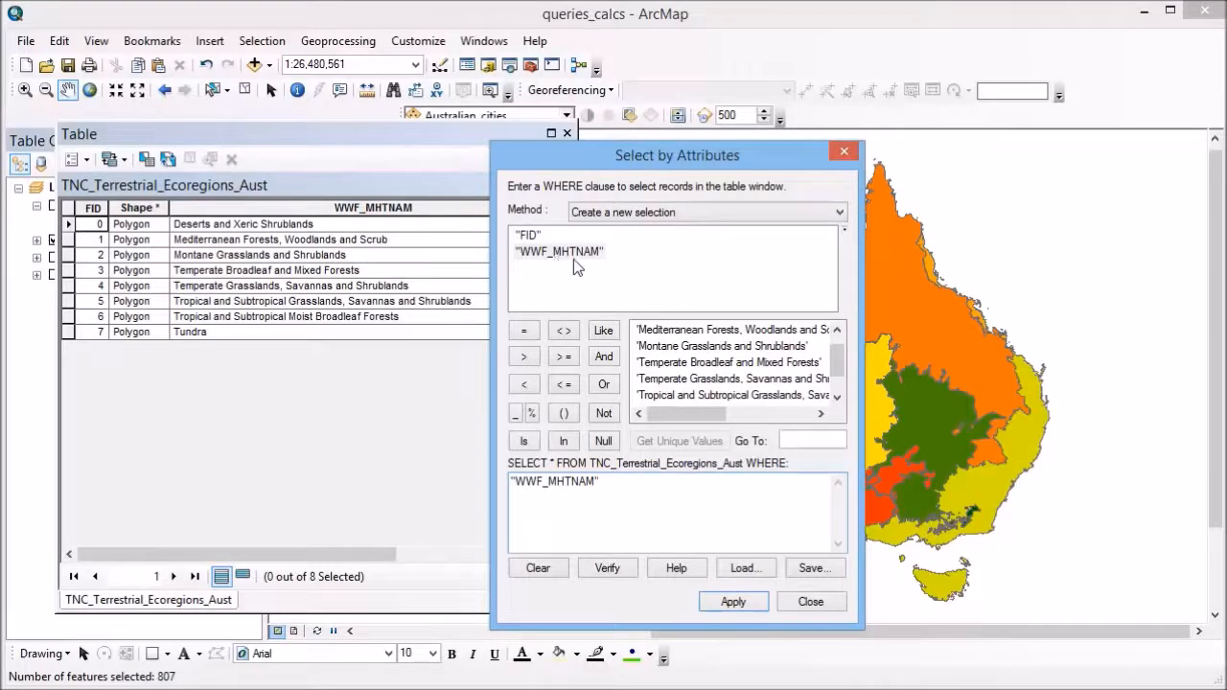
{"action": "left_click", "coordinate": [604, 330]}
{"action": "type", "text": "'%"}
{"action": "type", "text": "Grass%"}
{"action": "type", "text": "'"}
{"action": "left_click", "coordinate": [731, 602]}
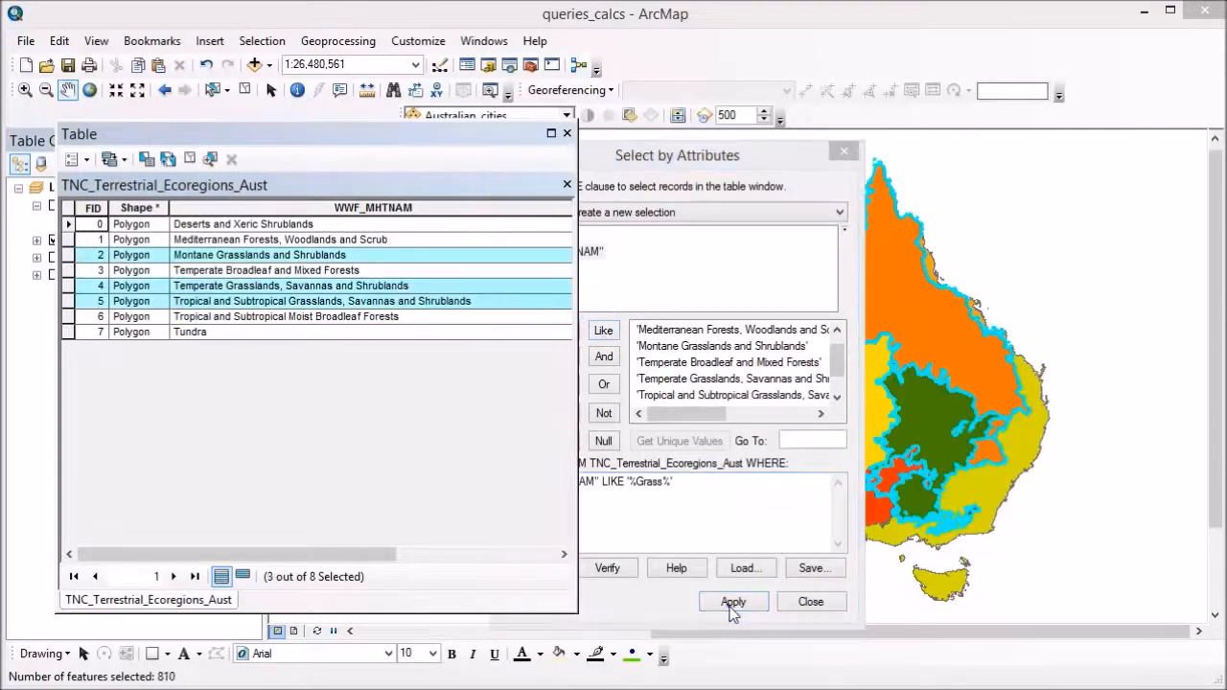